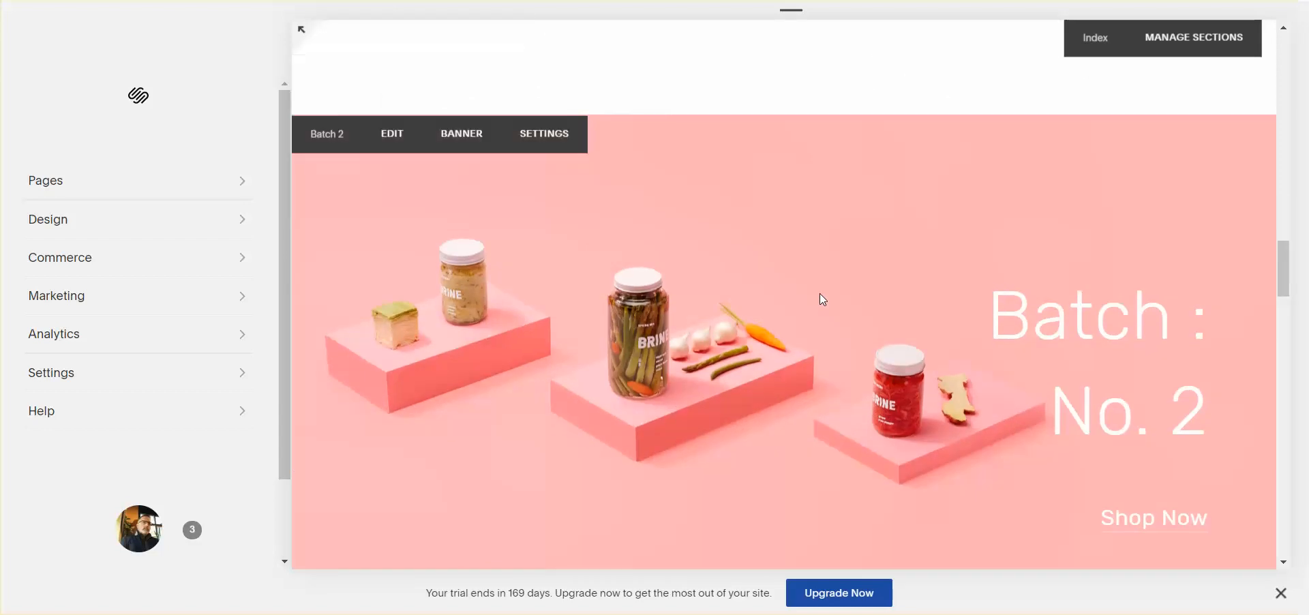
Insert a Summary Carousel block below the quote in the Press section.
scroll(825, 300, down, 2)
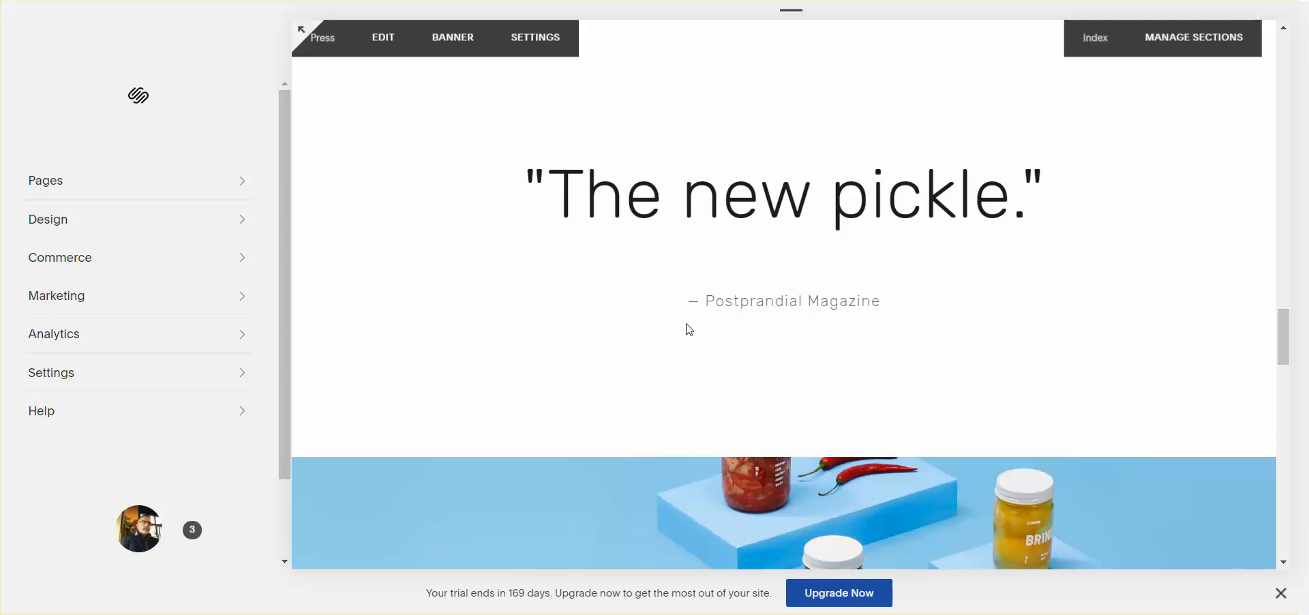
click(689, 330)
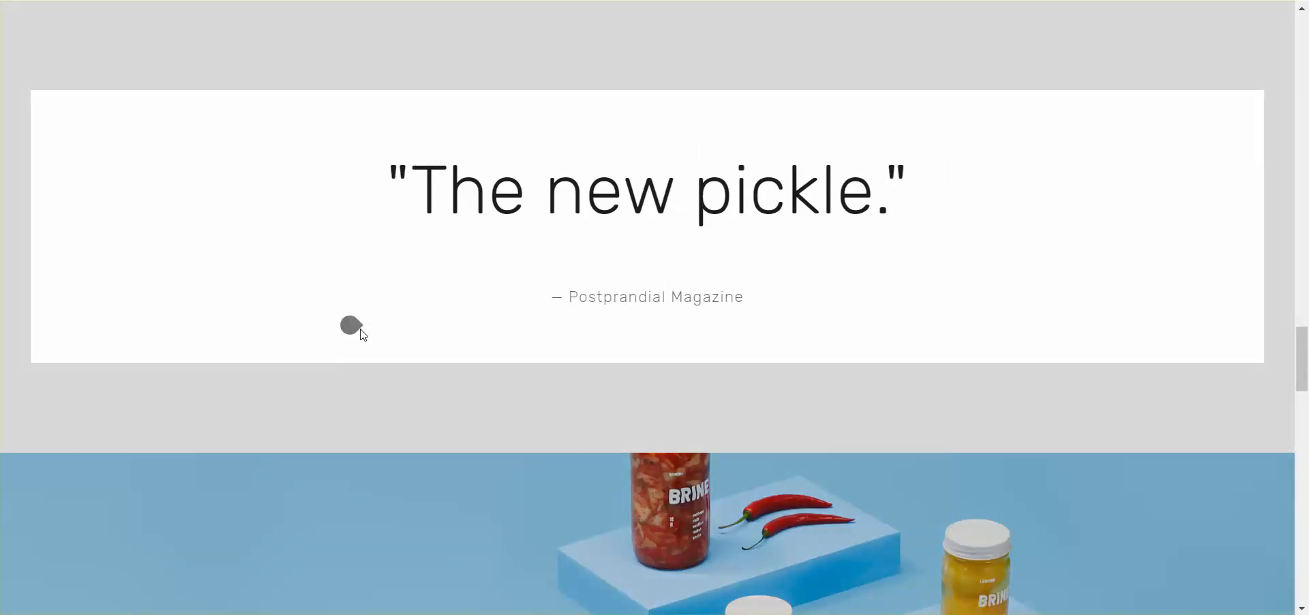
click(351, 326)
scroll(565, 343, down, 2)
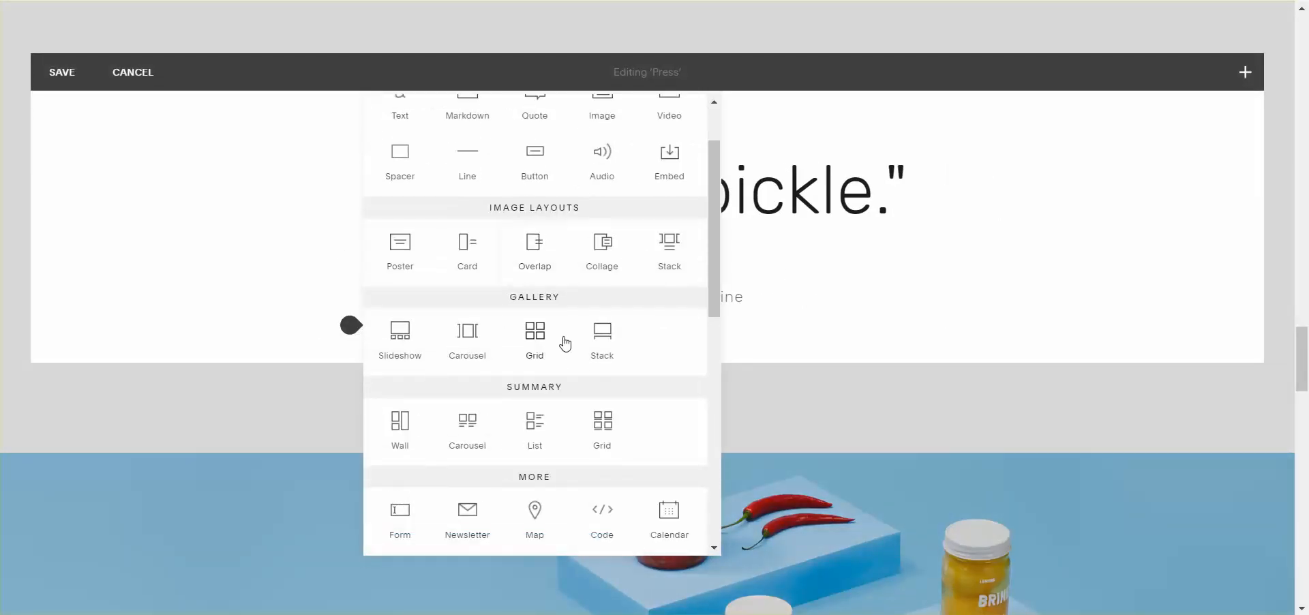
scroll(565, 343, down, 3)
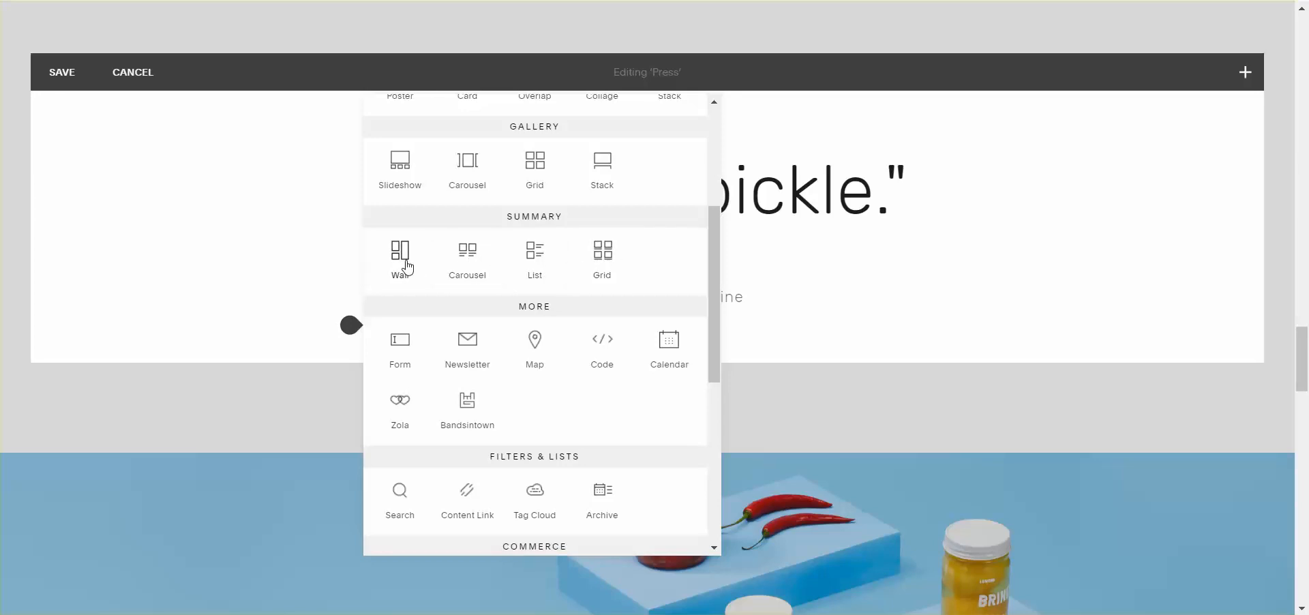
click(471, 266)
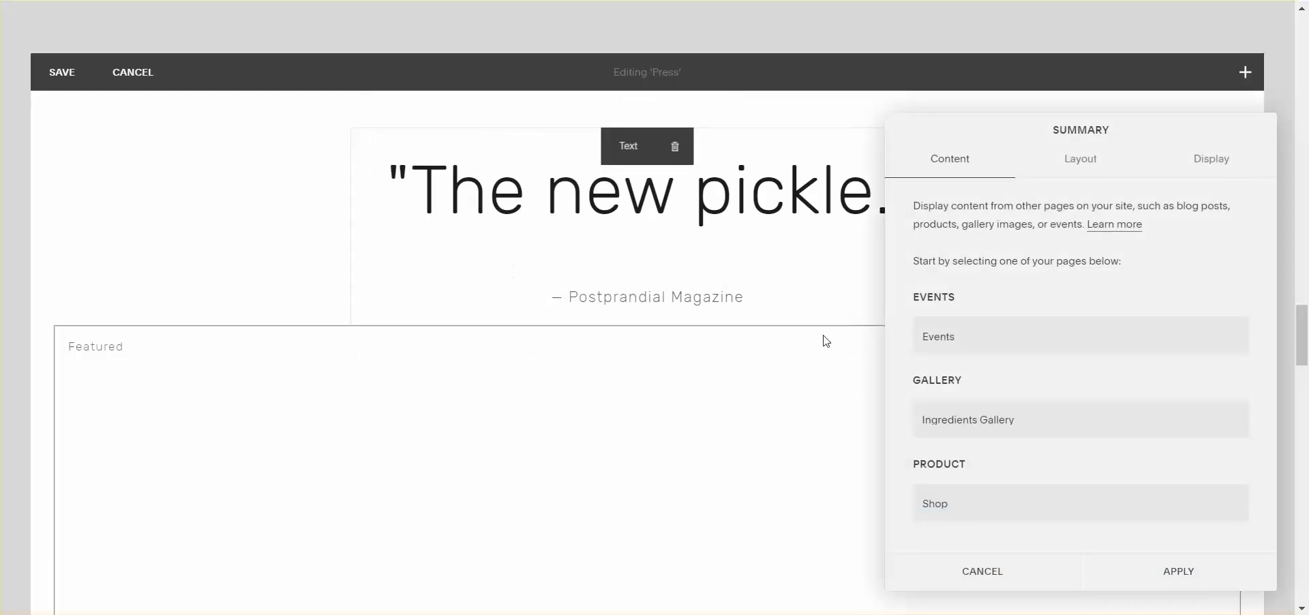
Connect the summary block to the Events page, apply it, and save the Press section.
click(996, 339)
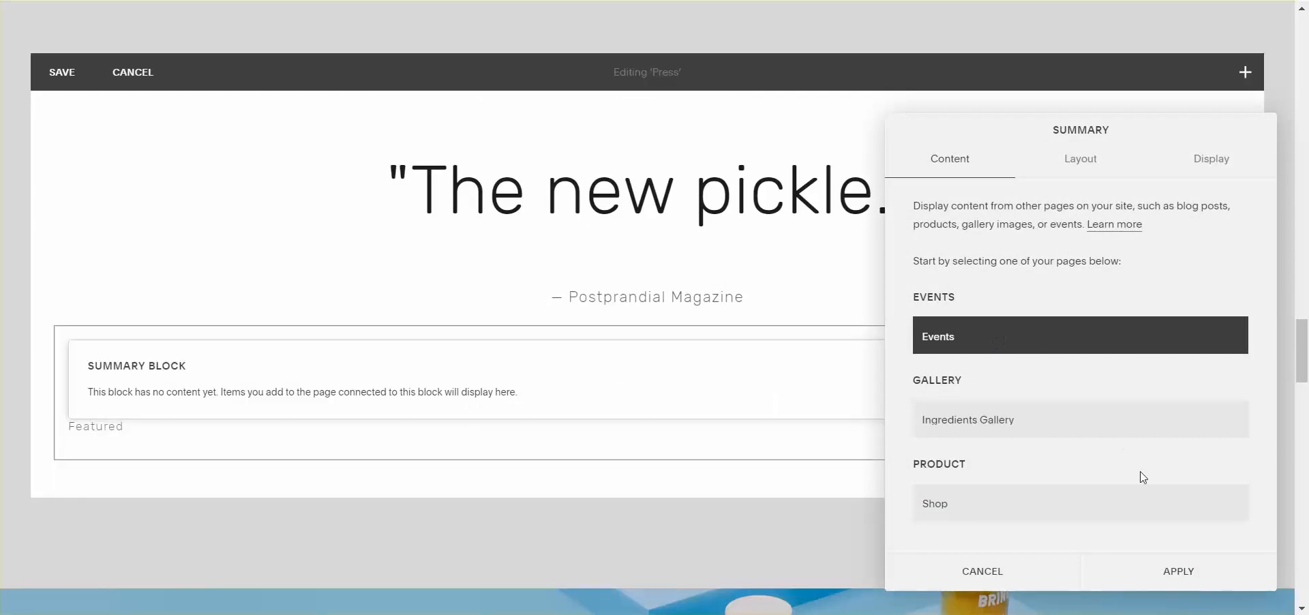
click(1185, 570)
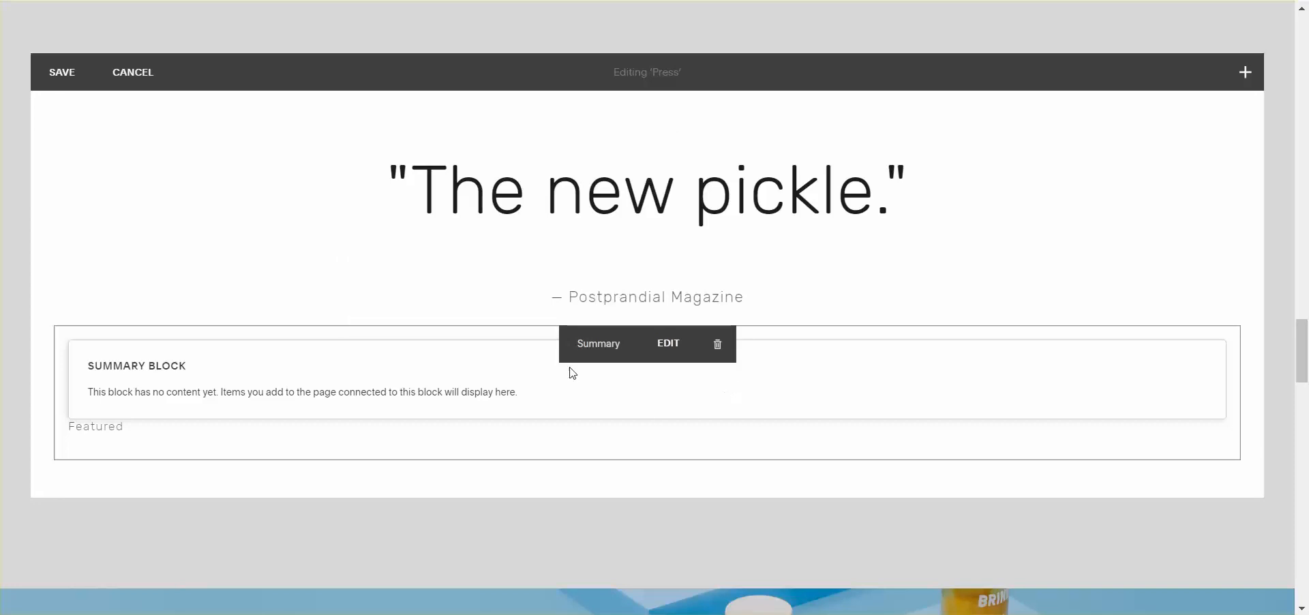
click(65, 77)
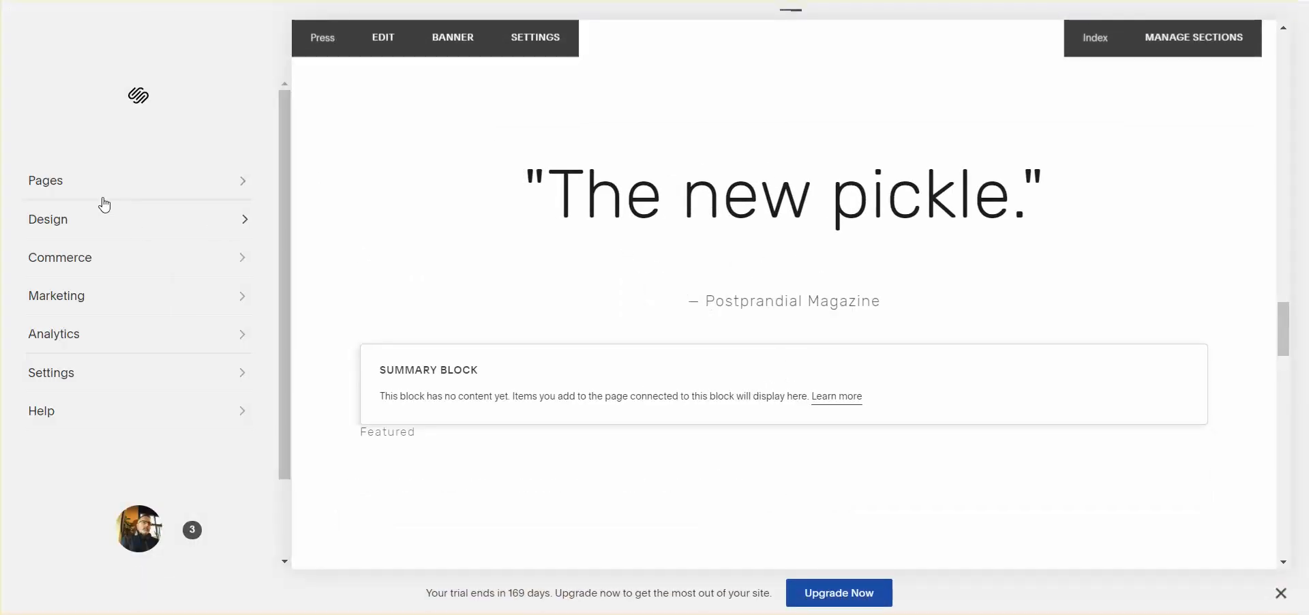
Try to add a new page to the site's secondary navigation, and reload the site editor.
click(85, 184)
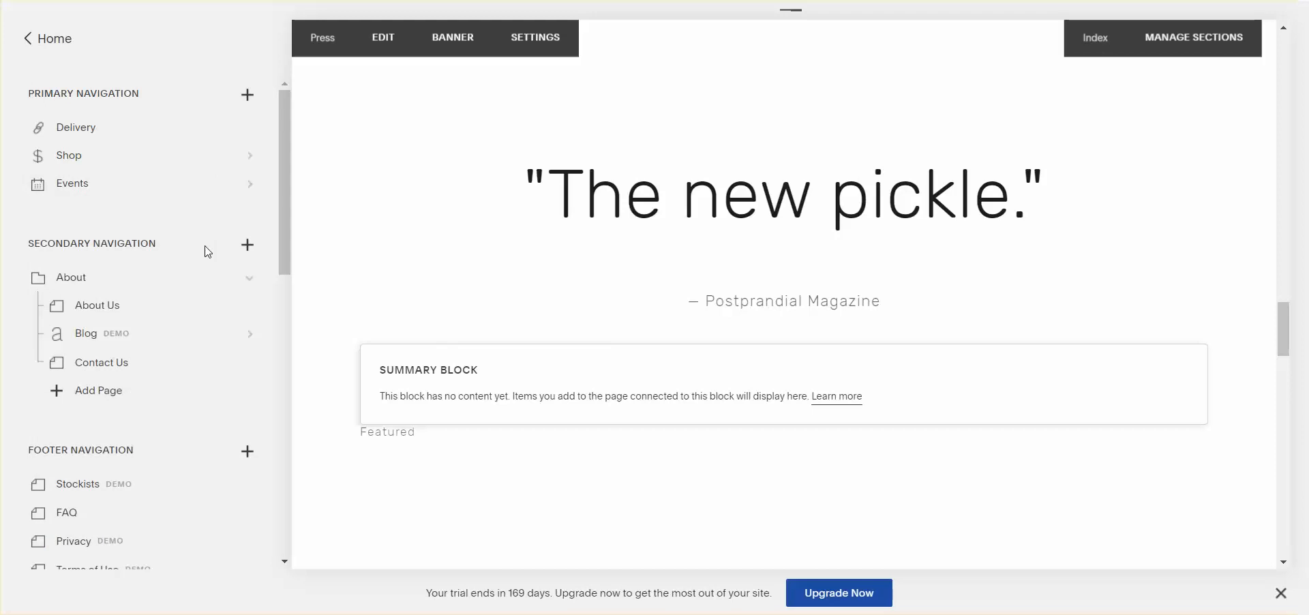
mouse_move(235, 375)
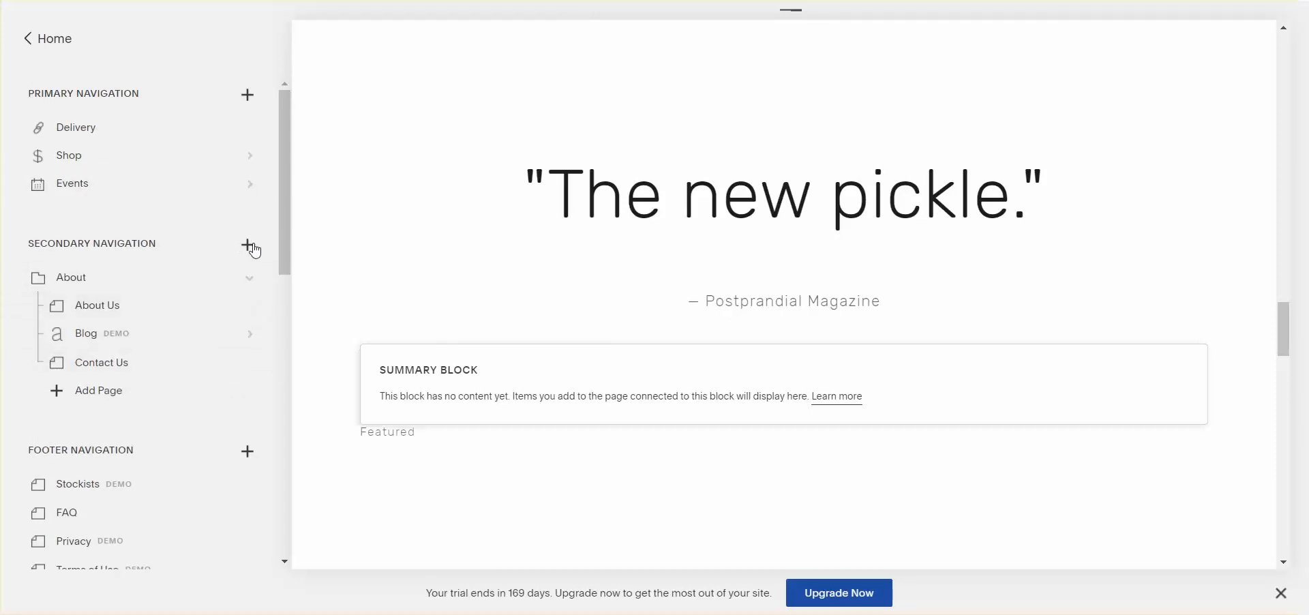
click(247, 245)
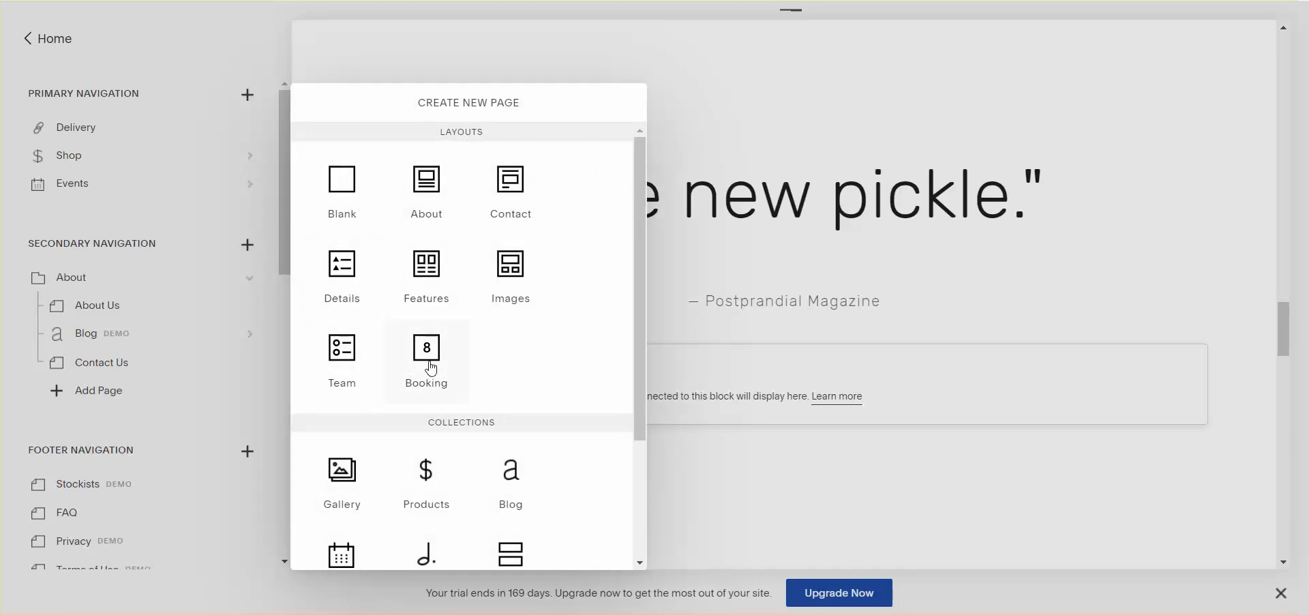
scroll(429, 365, down, 3)
click(355, 469)
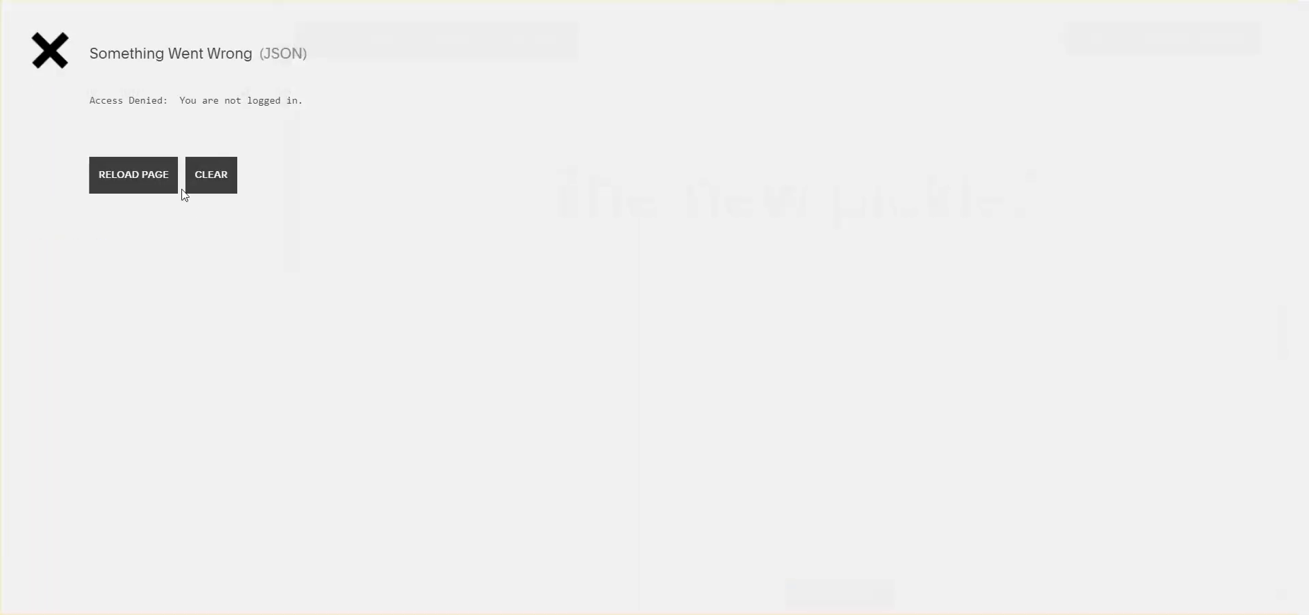
click(133, 181)
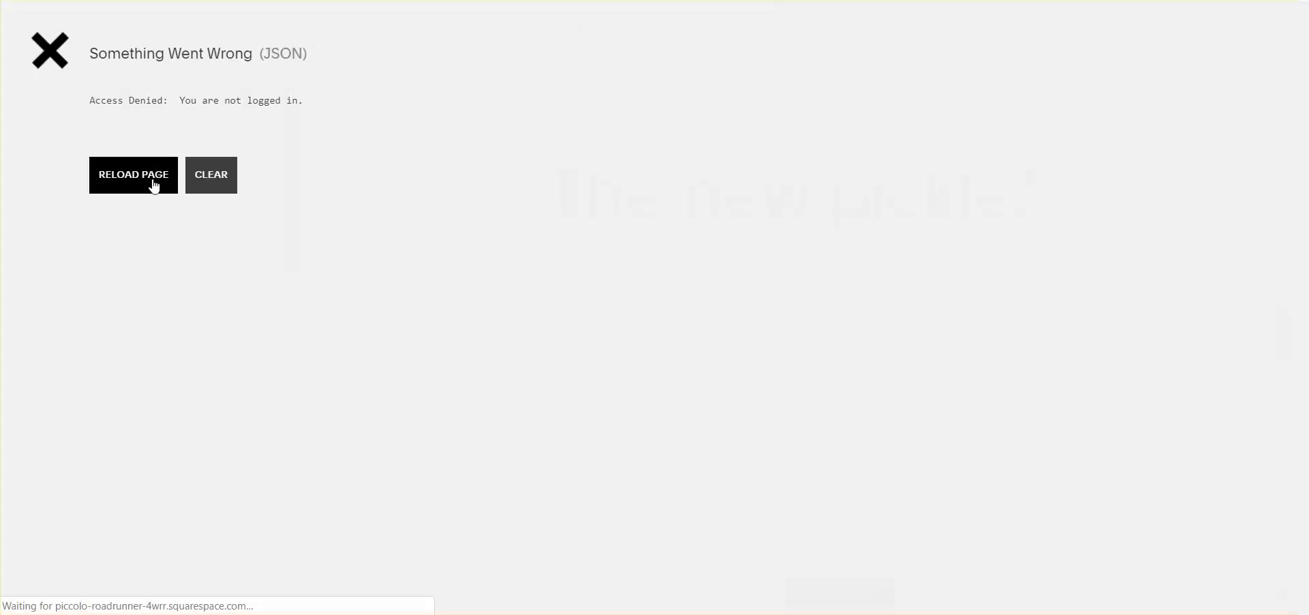
click(214, 180)
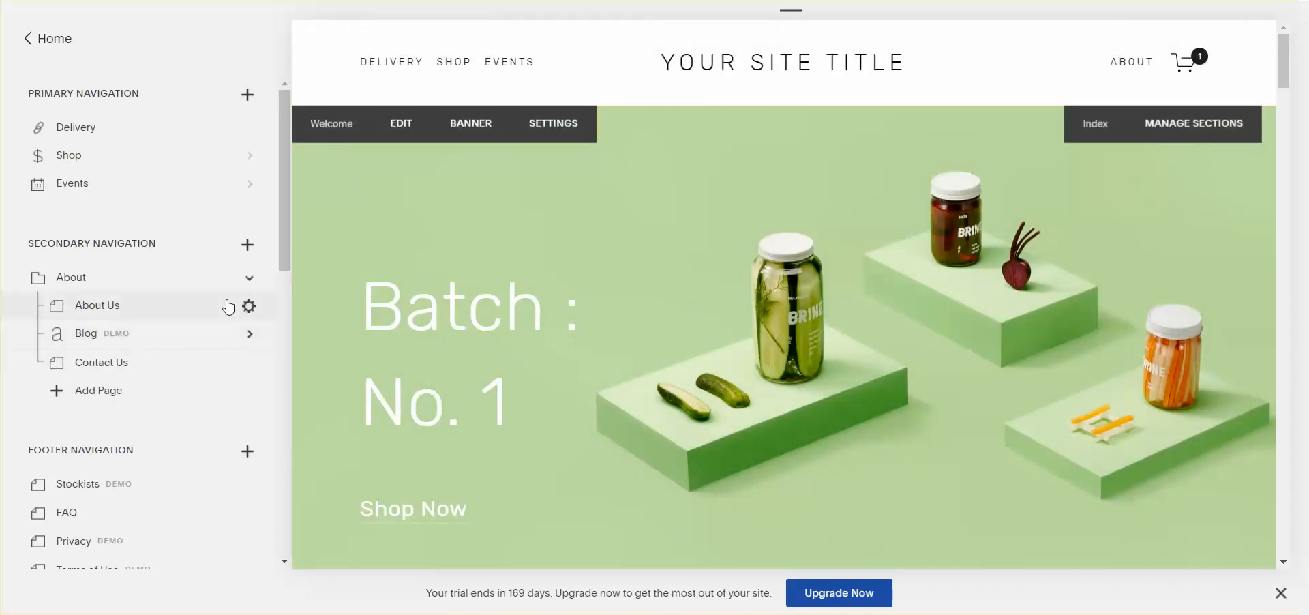
Move the New Events page from the Not Linked pages into the secondary navigation, above About.
click(249, 245)
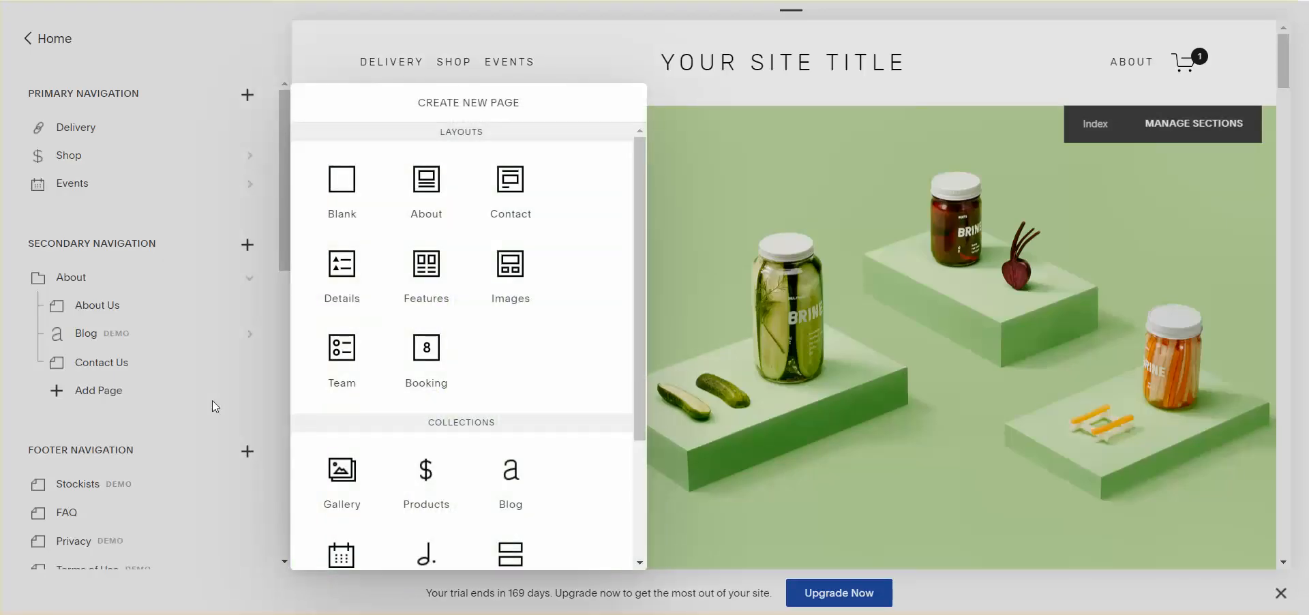
click(226, 390)
scroll(205, 385, down, 6)
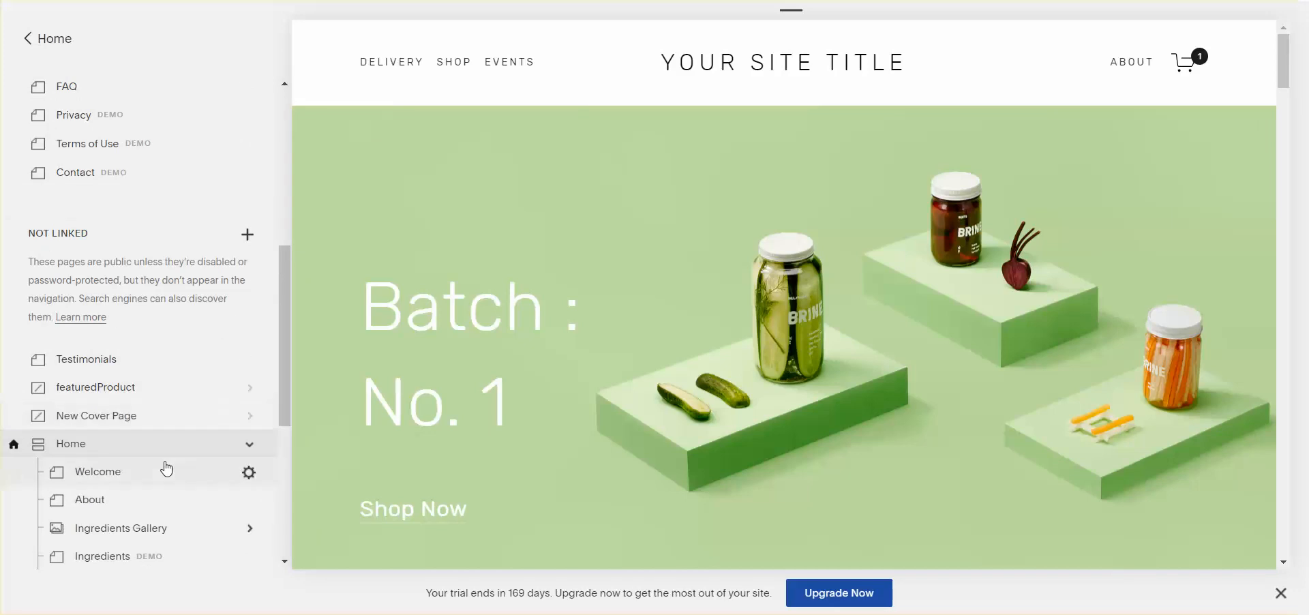
scroll(178, 407, down, 5)
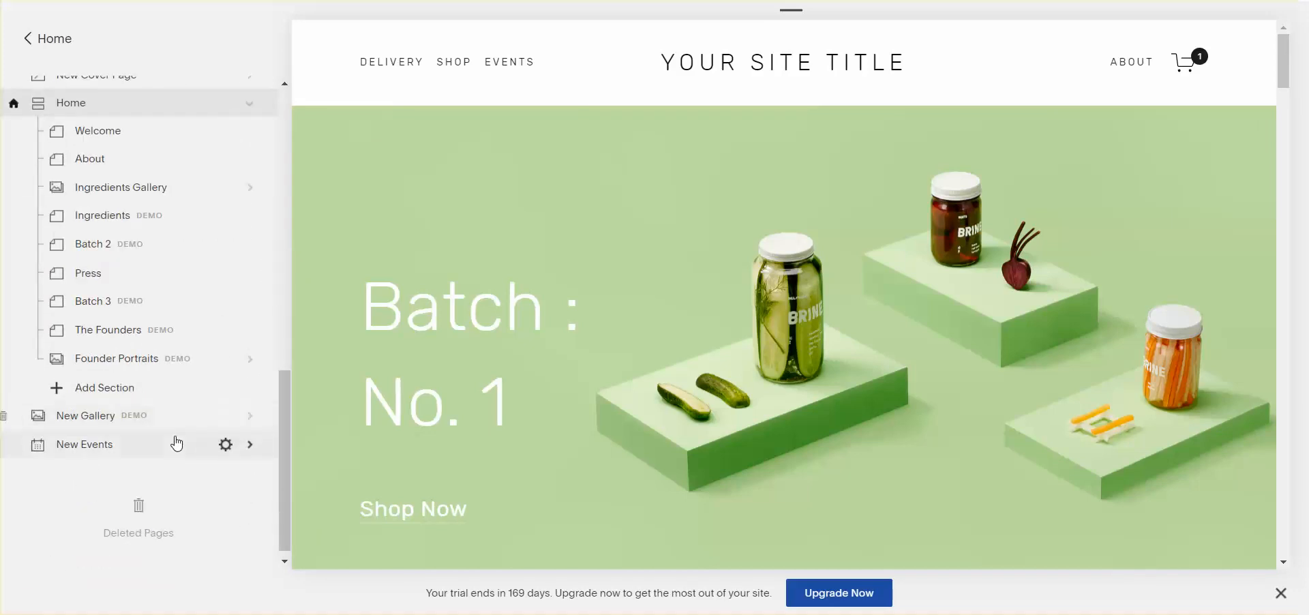
drag(152, 451, 146, 259)
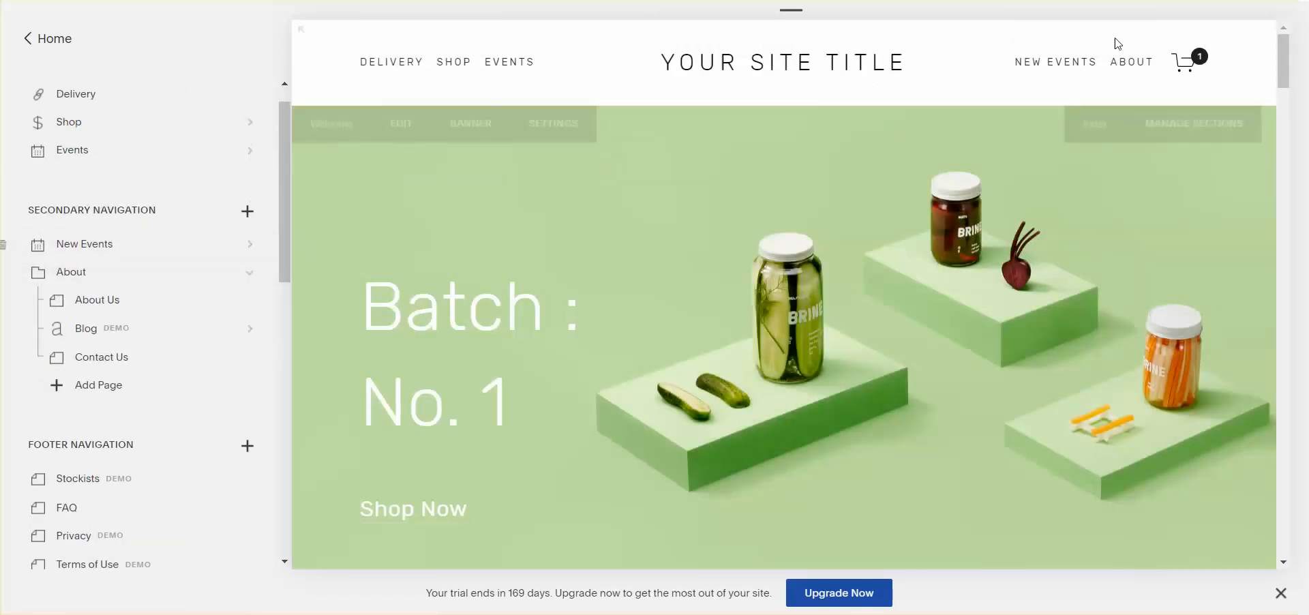
Create a new event in New Events and insert the image Usability.png from the Desktop into its content.
click(129, 247)
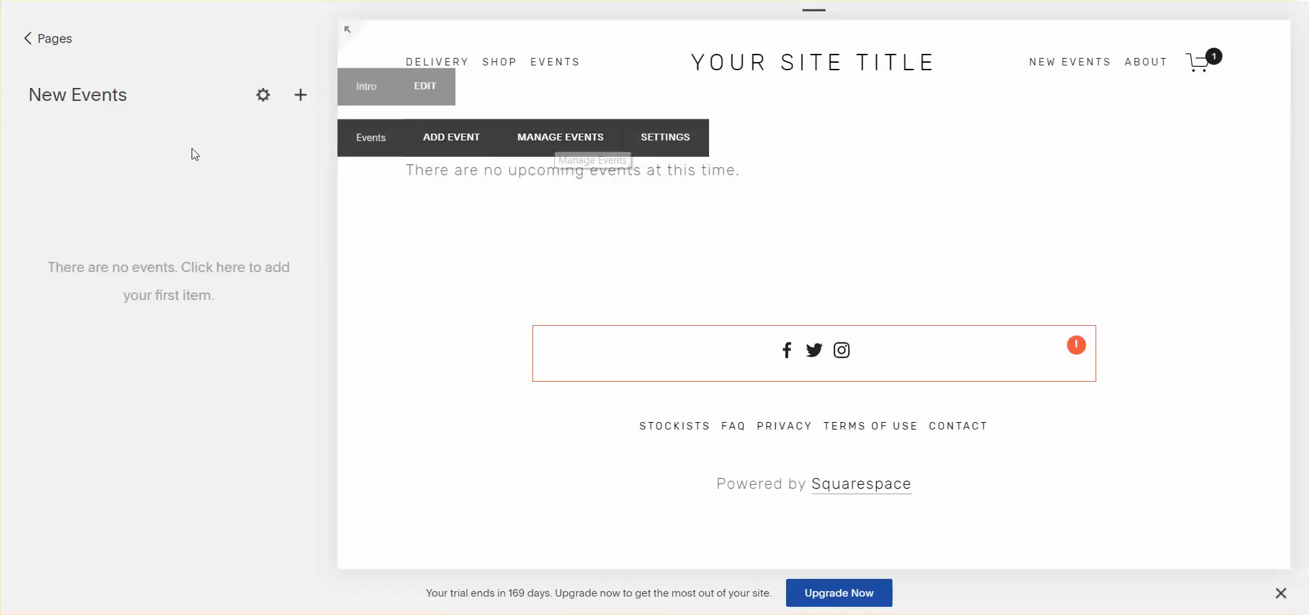
click(301, 96)
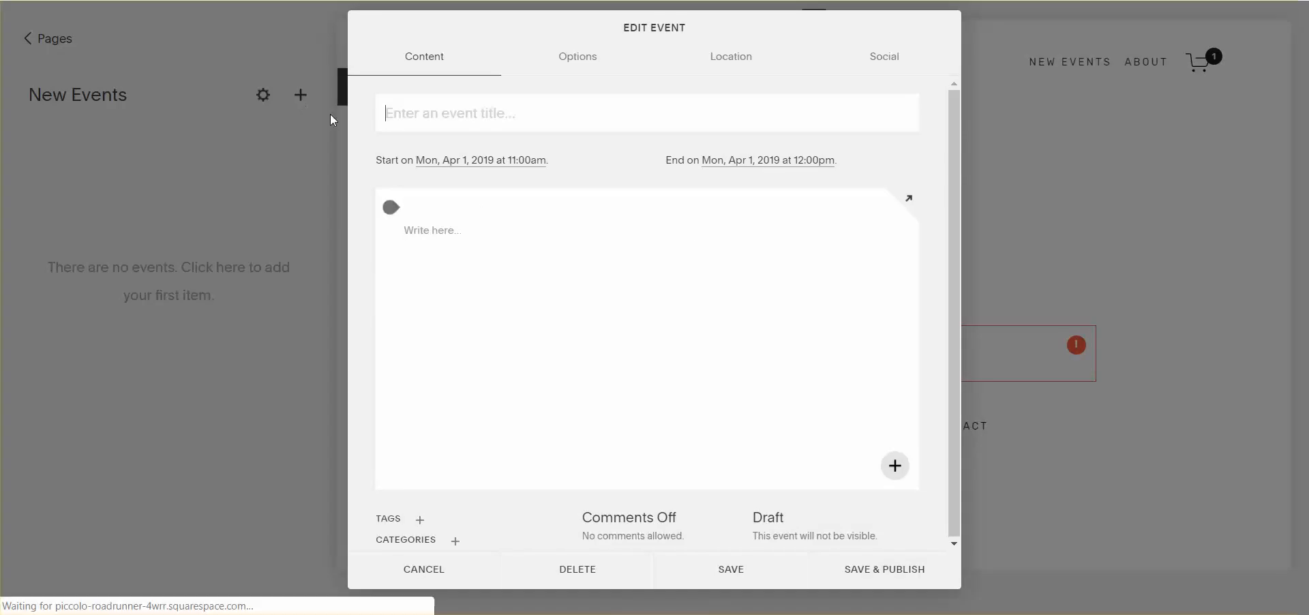
click(394, 208)
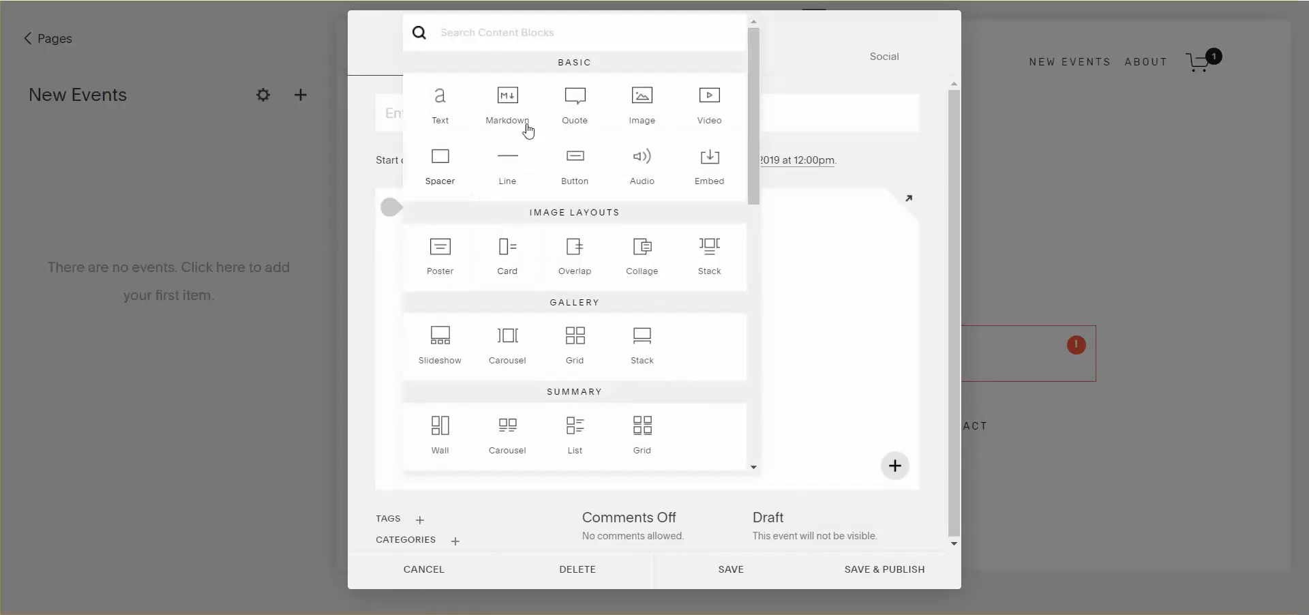
click(642, 104)
click(1027, 226)
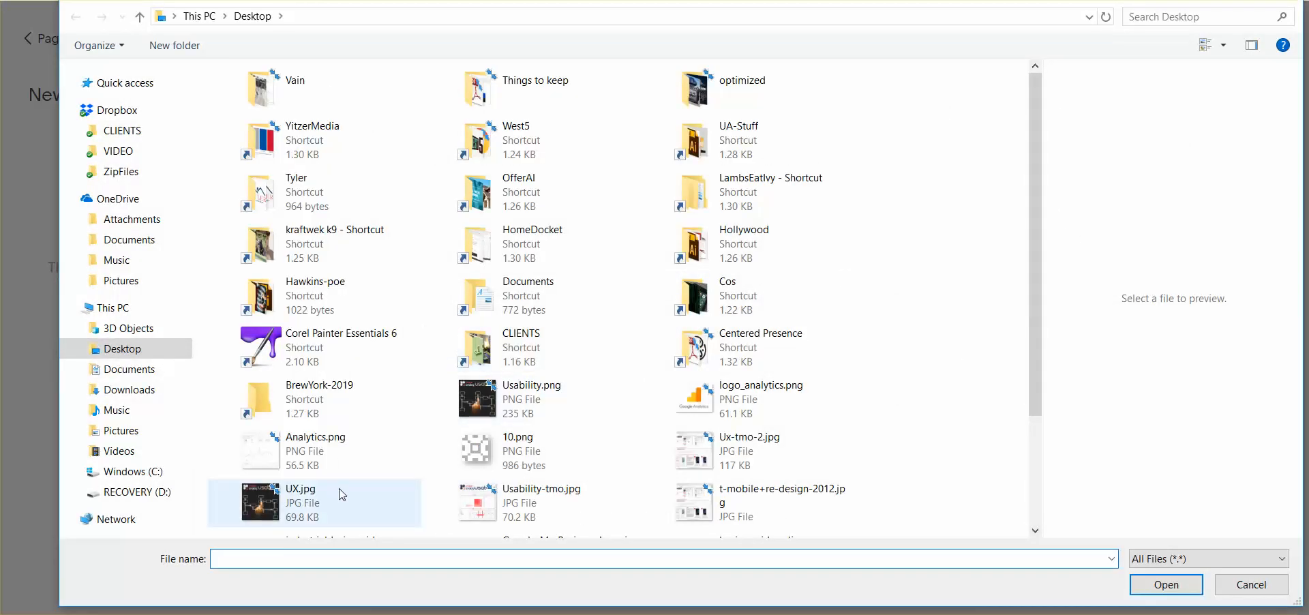
click(518, 399)
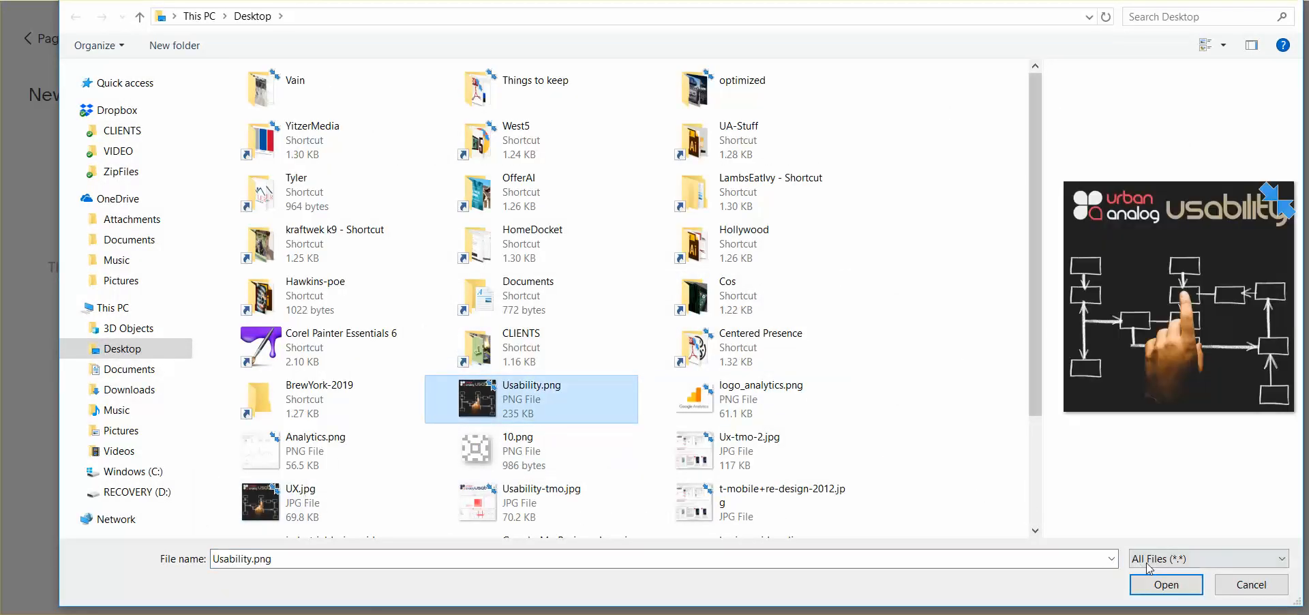
click(1166, 587)
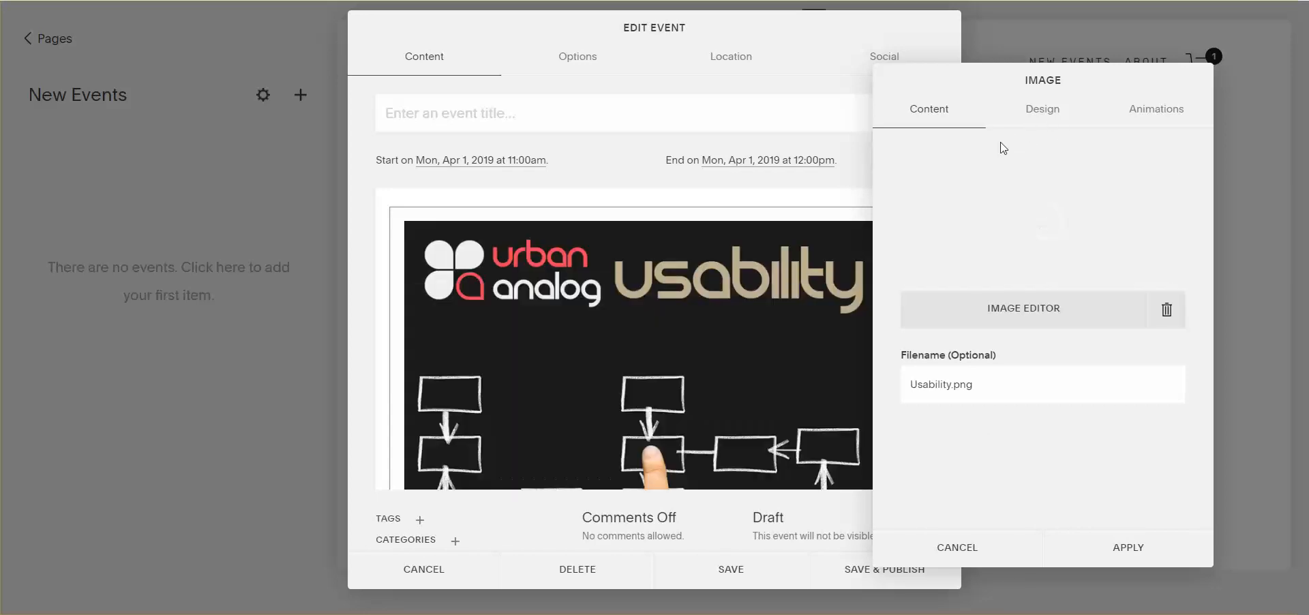
Caption the image "Usability - Urban Analog", and save its design with the option Do Not Display Caption.
scroll(623, 310, down, 3)
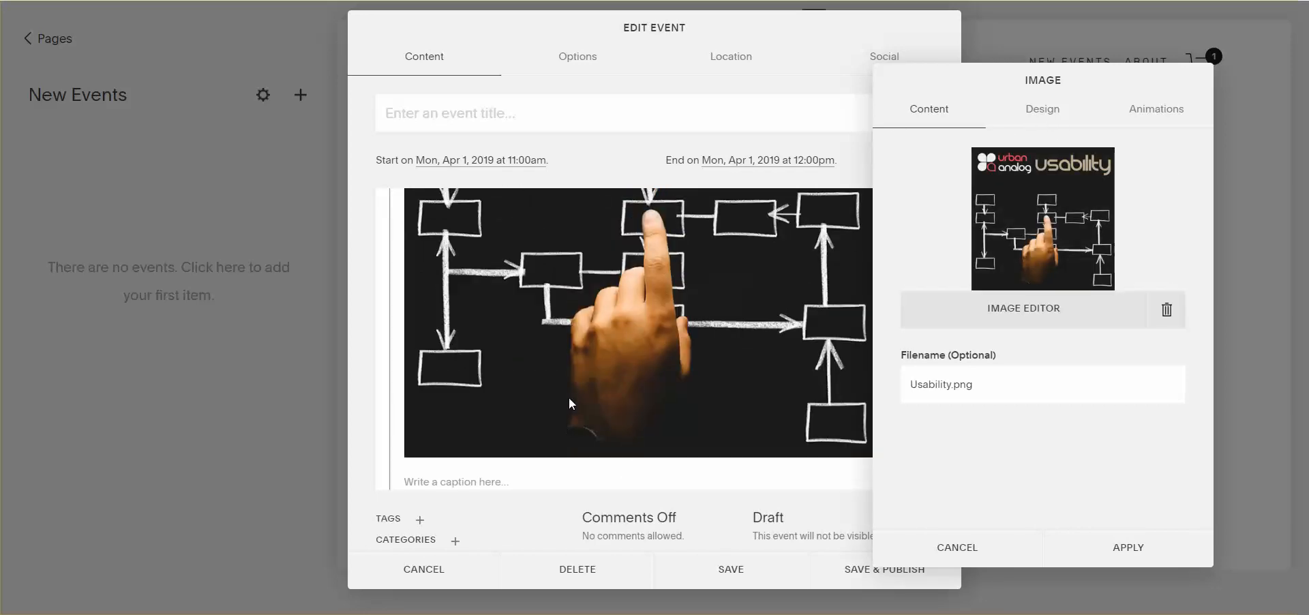
click(515, 398)
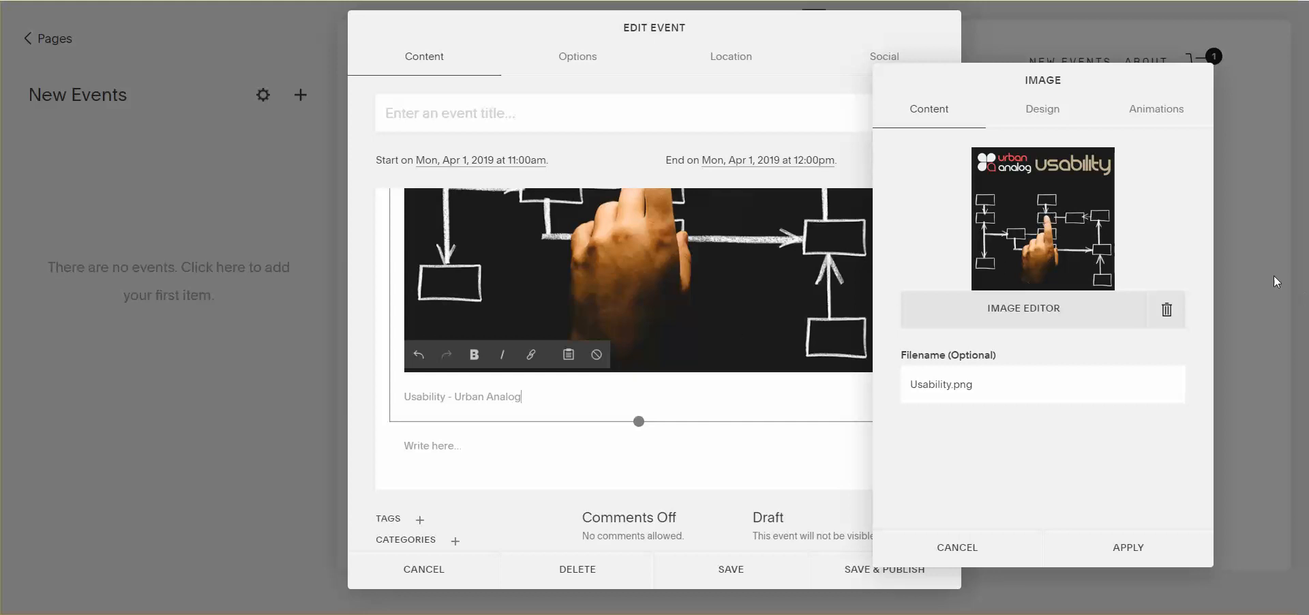
click(1037, 113)
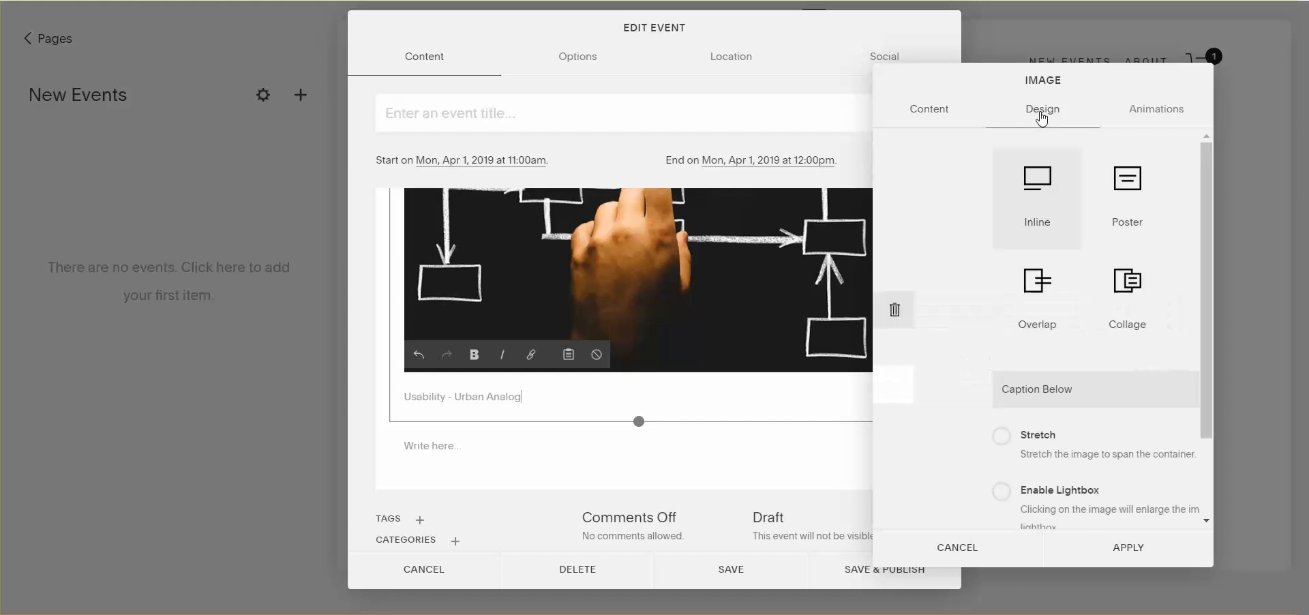
click(1024, 399)
click(1028, 414)
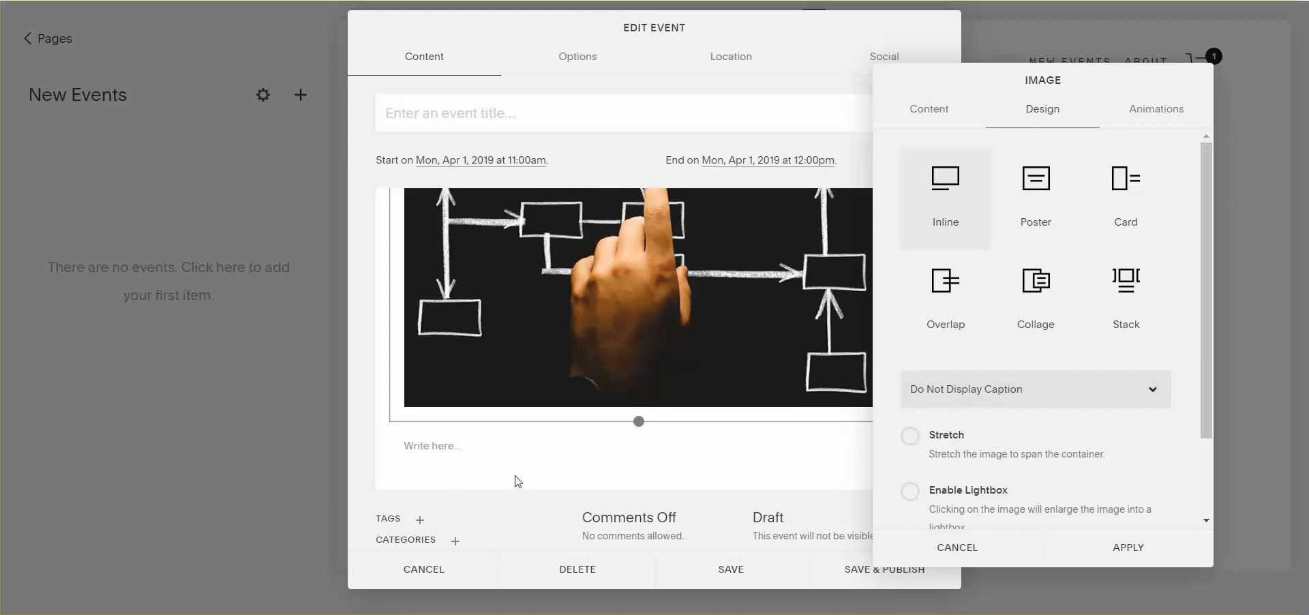
key(Escape)
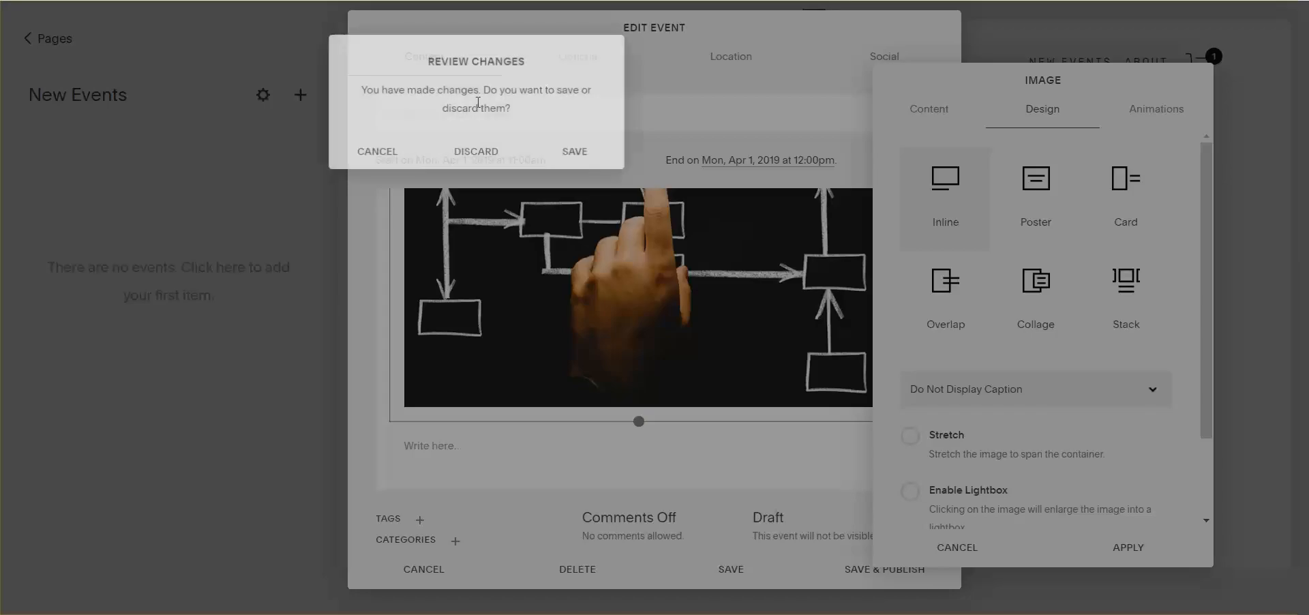
click(575, 151)
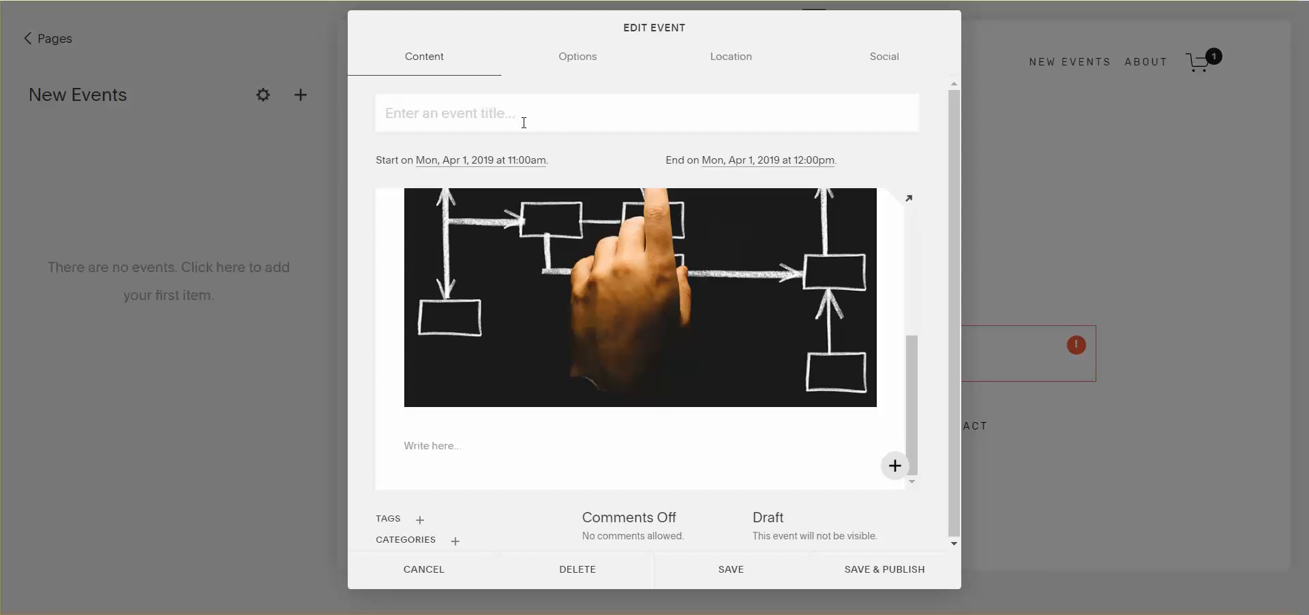
Title the event "Usability Class - April 2019" and copy the title text.
text(Usability Class - April 2019)
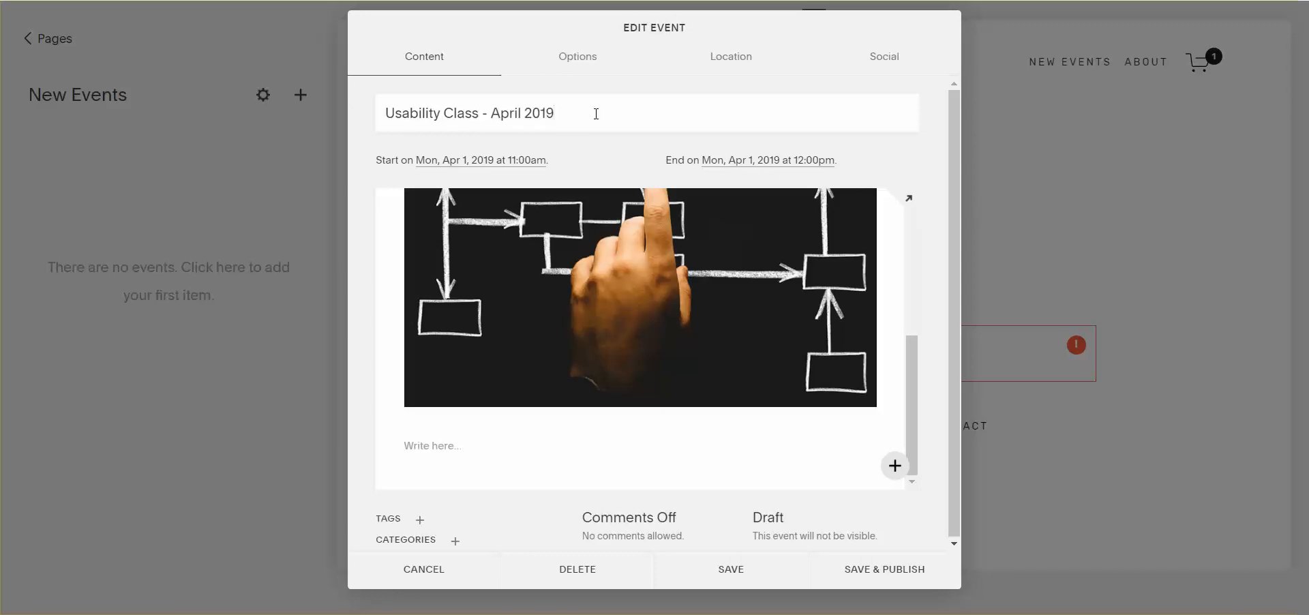
drag(596, 114, 232, 123)
key(ctrl+c)
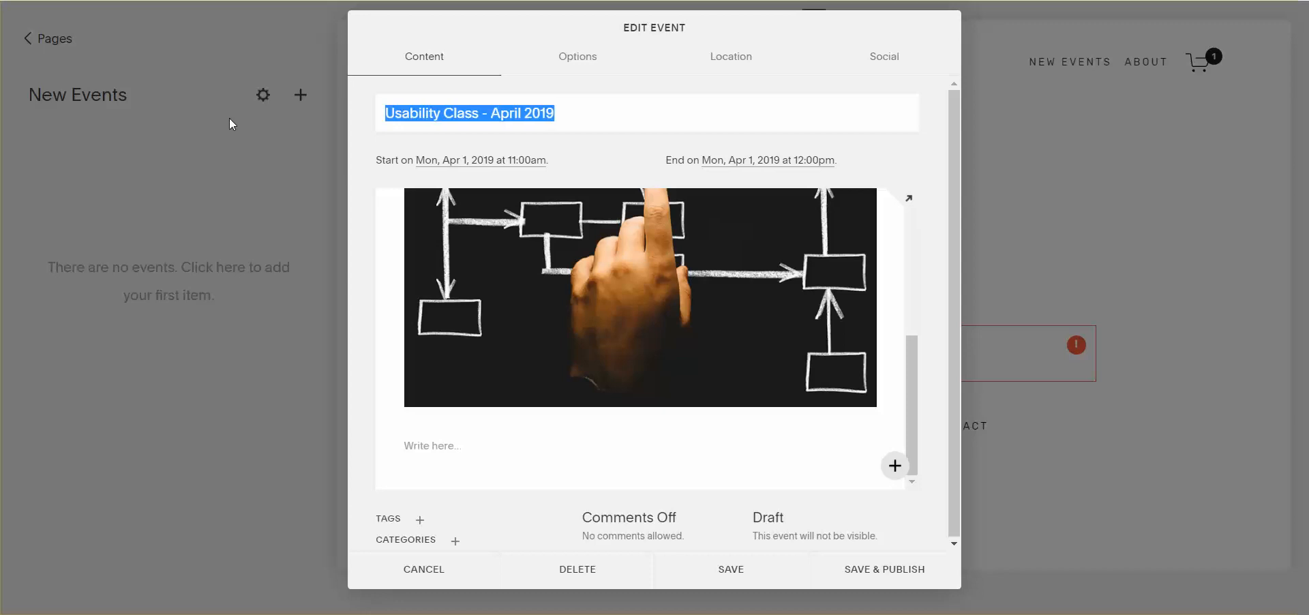
Set the event URL slug to usability-class-april-2019 and paste "Usability Class - April 2019" as the excerpt.
click(593, 60)
click(733, 132)
text(usability-class-april-2019)
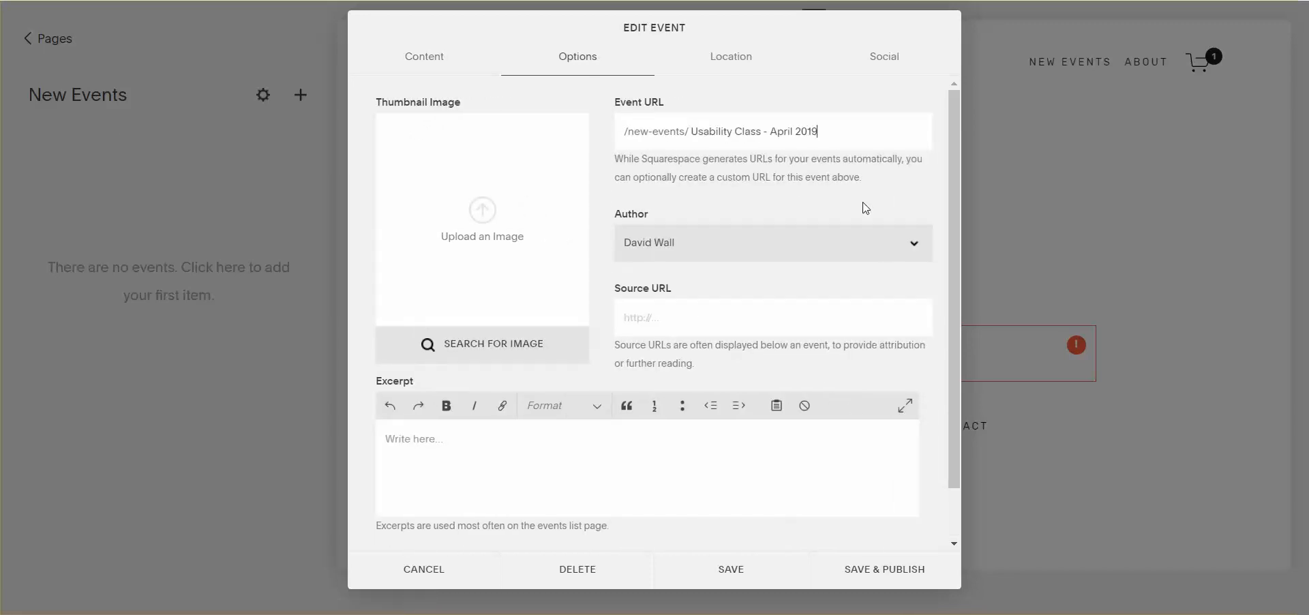
drag(699, 131, 810, 132)
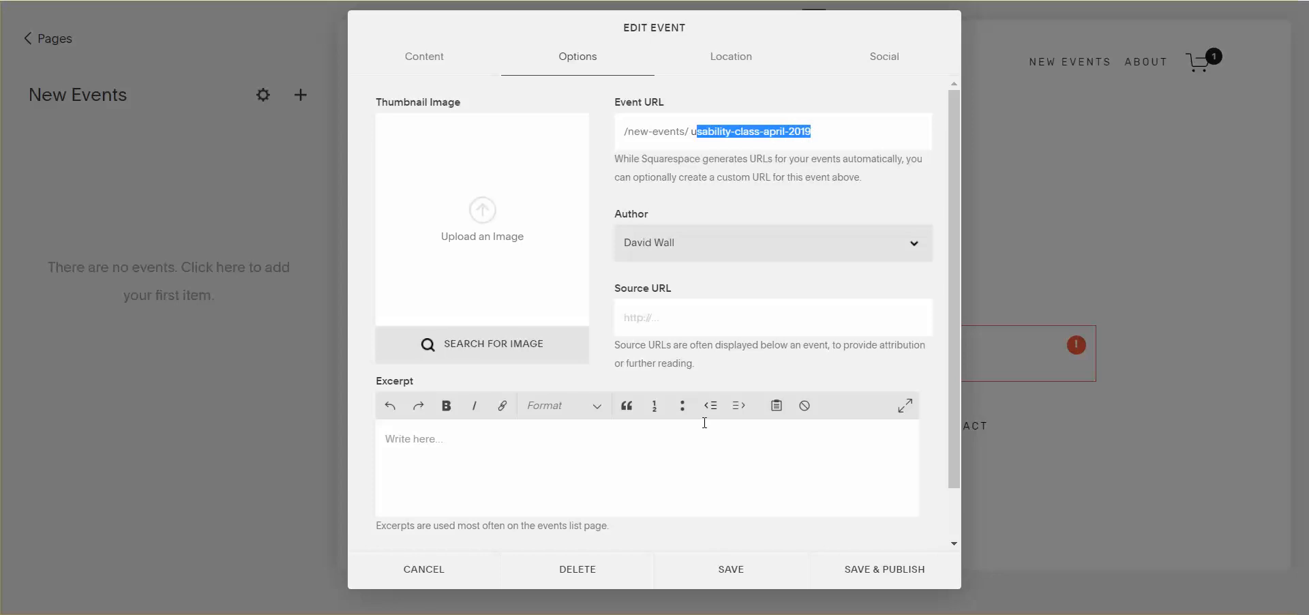
click(602, 443)
key(ctrl+v)
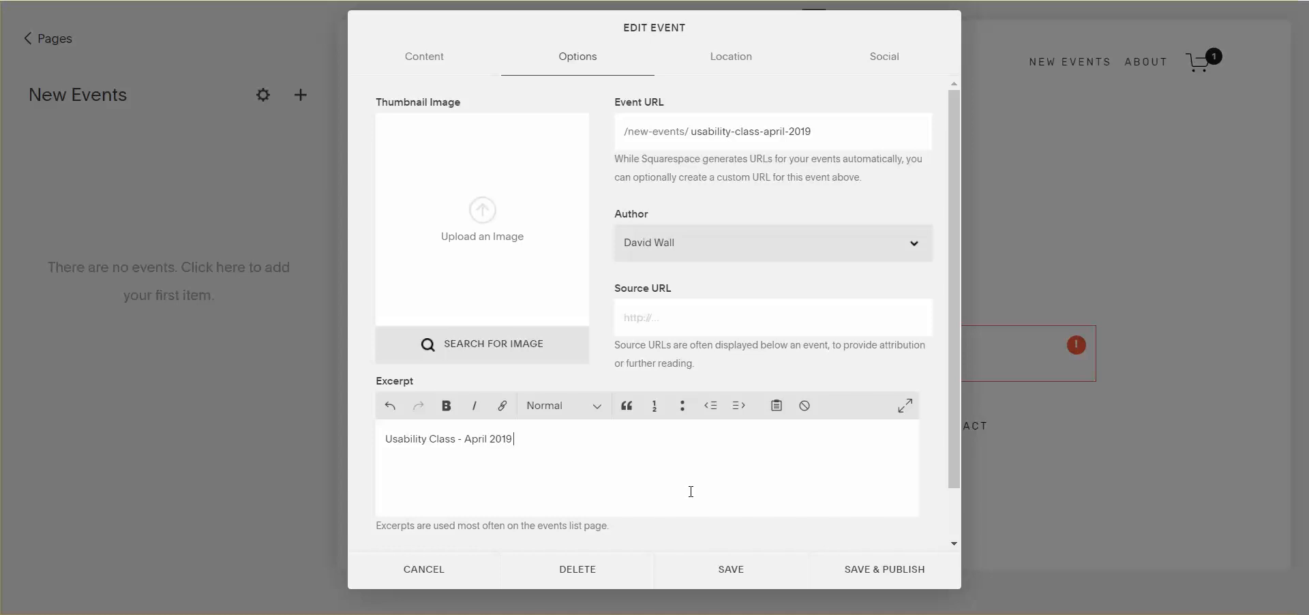
Extend the excerpt with "- Come join us to learn more about usability" and upload Usability.png from the Desktop as the thumbnail image.
text(- Come join us to learn more about usability)
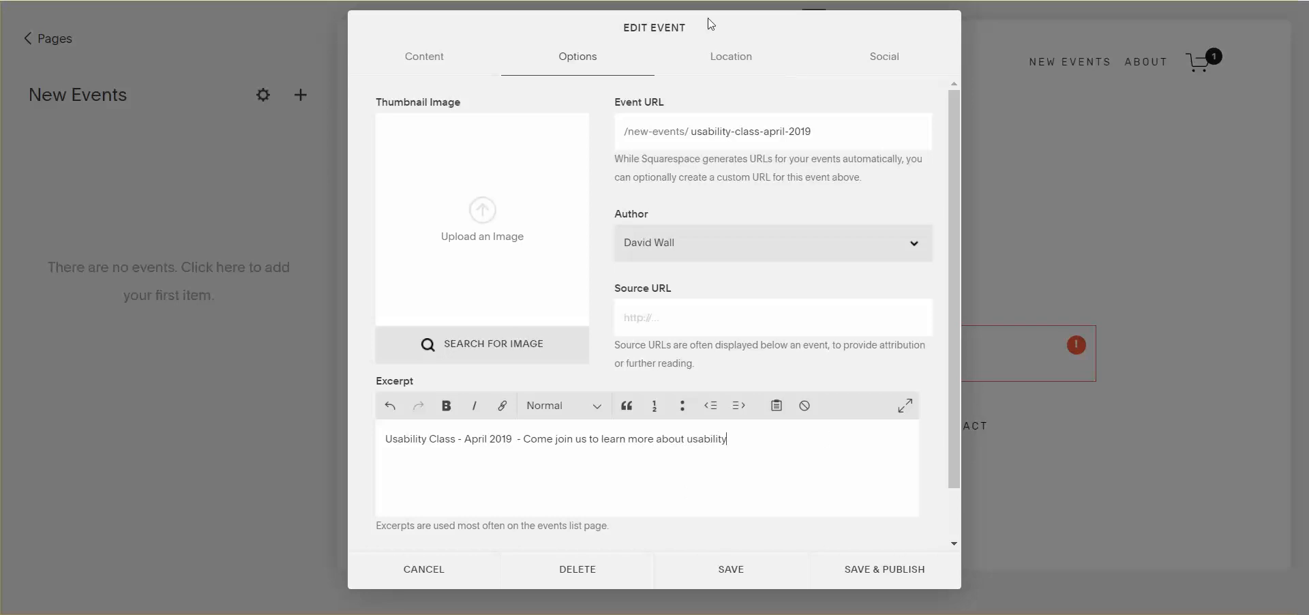
click(513, 226)
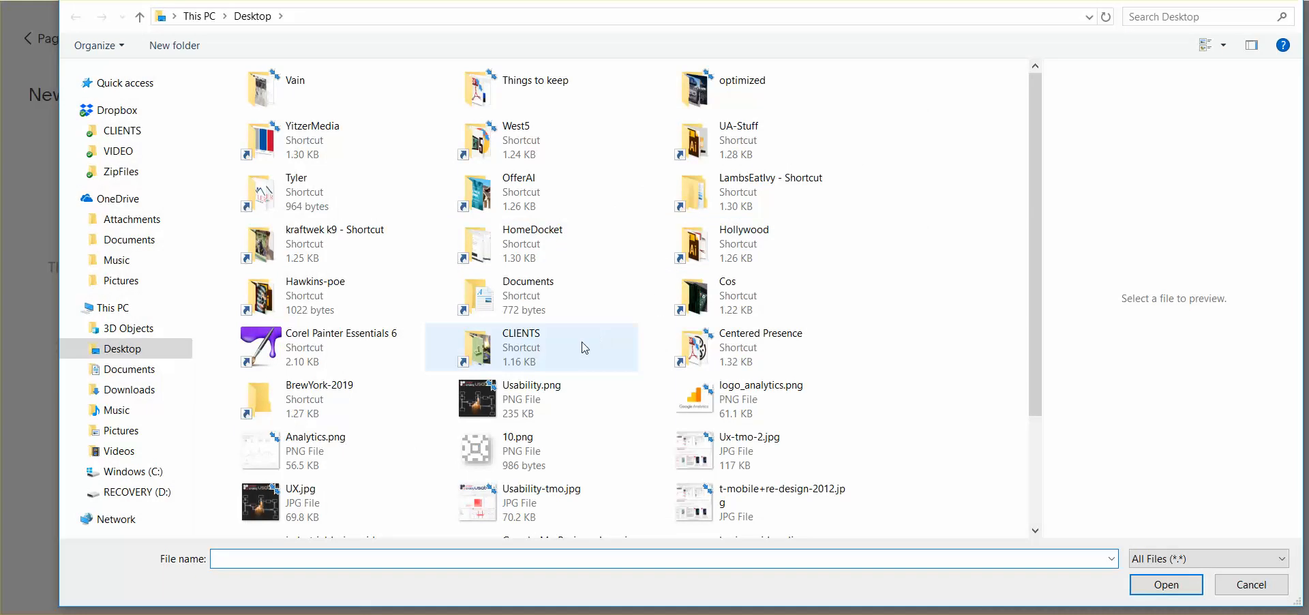
click(532, 399)
click(1165, 583)
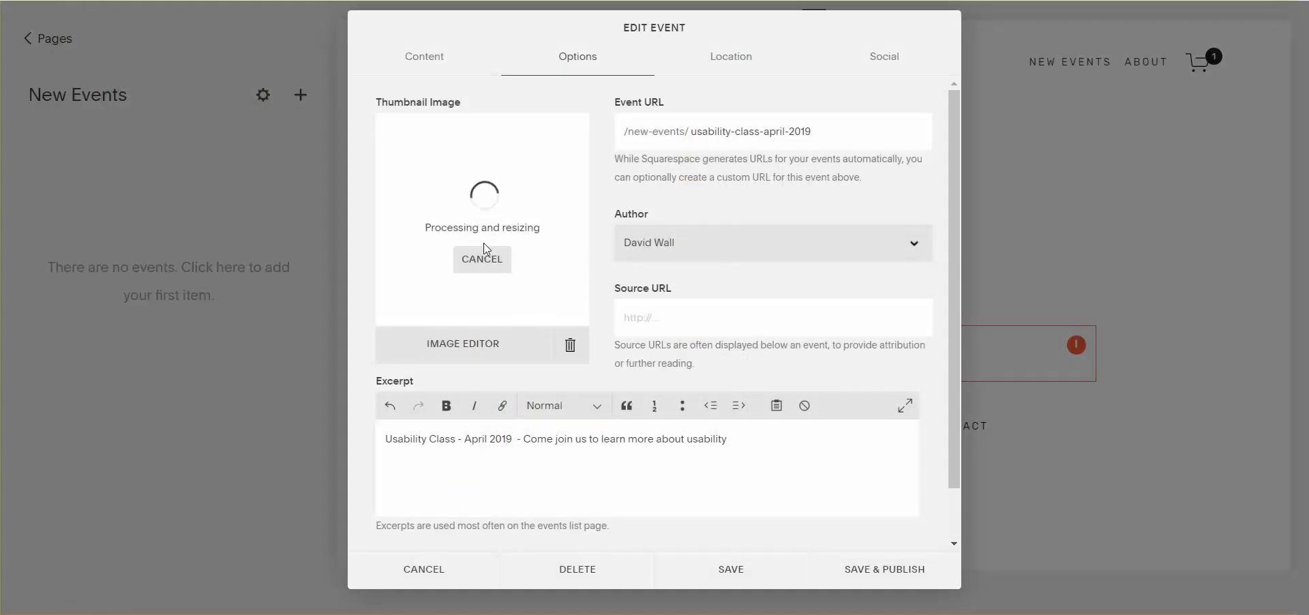
click(506, 258)
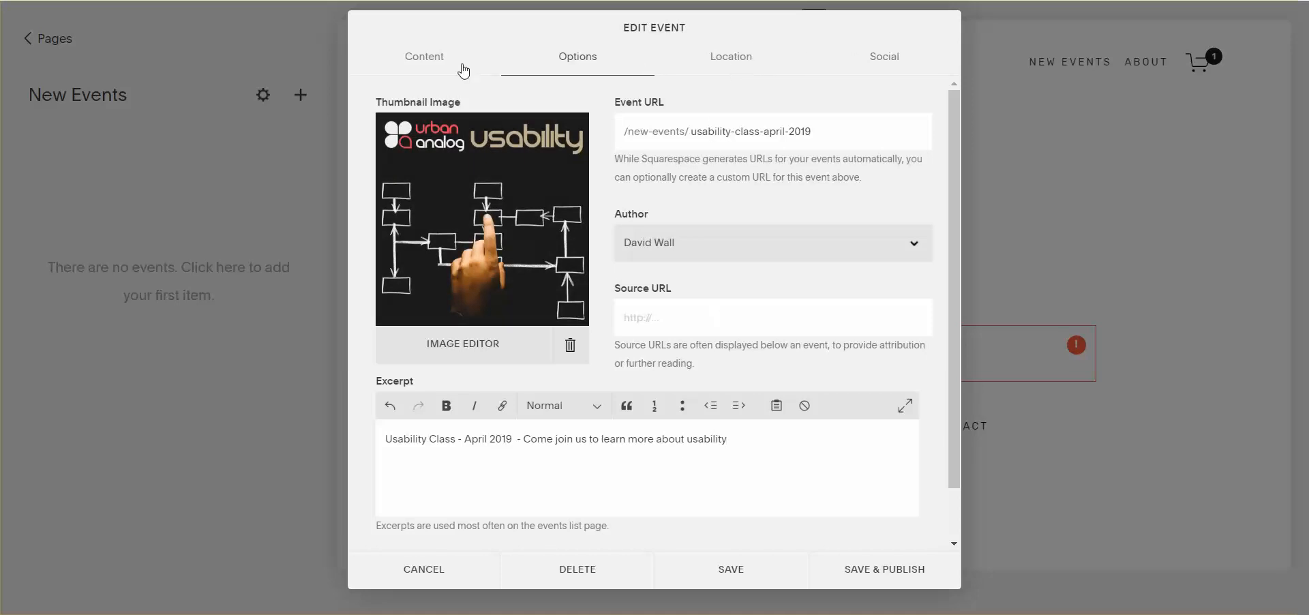
Write "something goes here." in the text block below the content image and set the event start to April 12, 2019 at 5:00 PM.
click(437, 62)
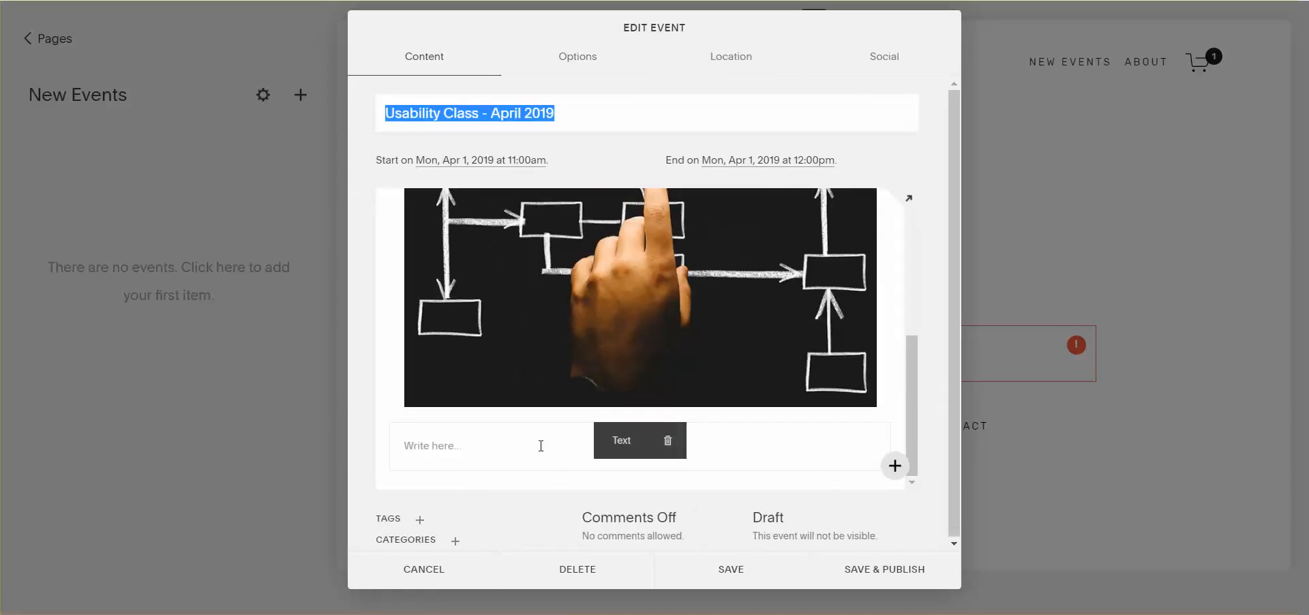
click(540, 446)
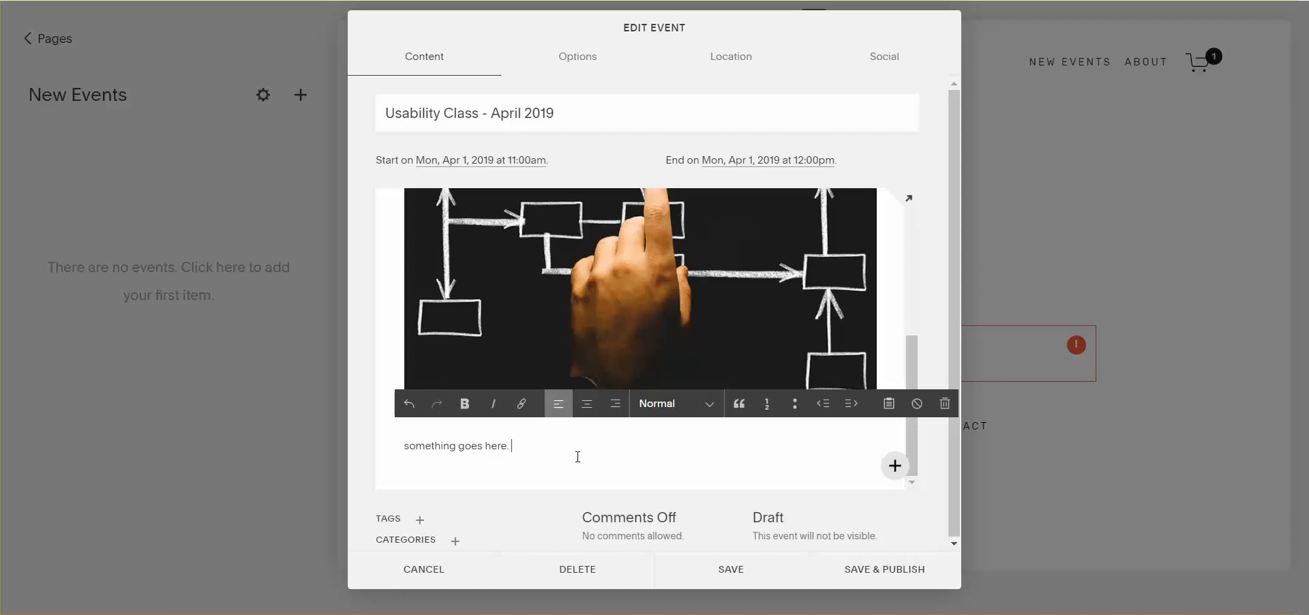
click(508, 162)
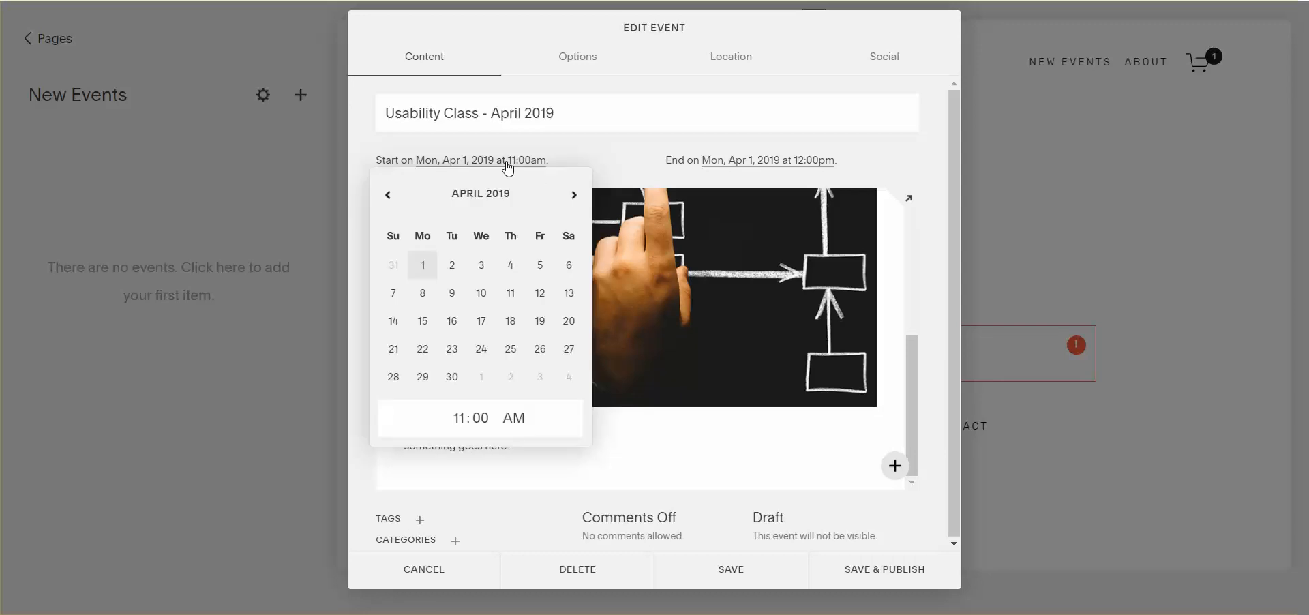
click(539, 293)
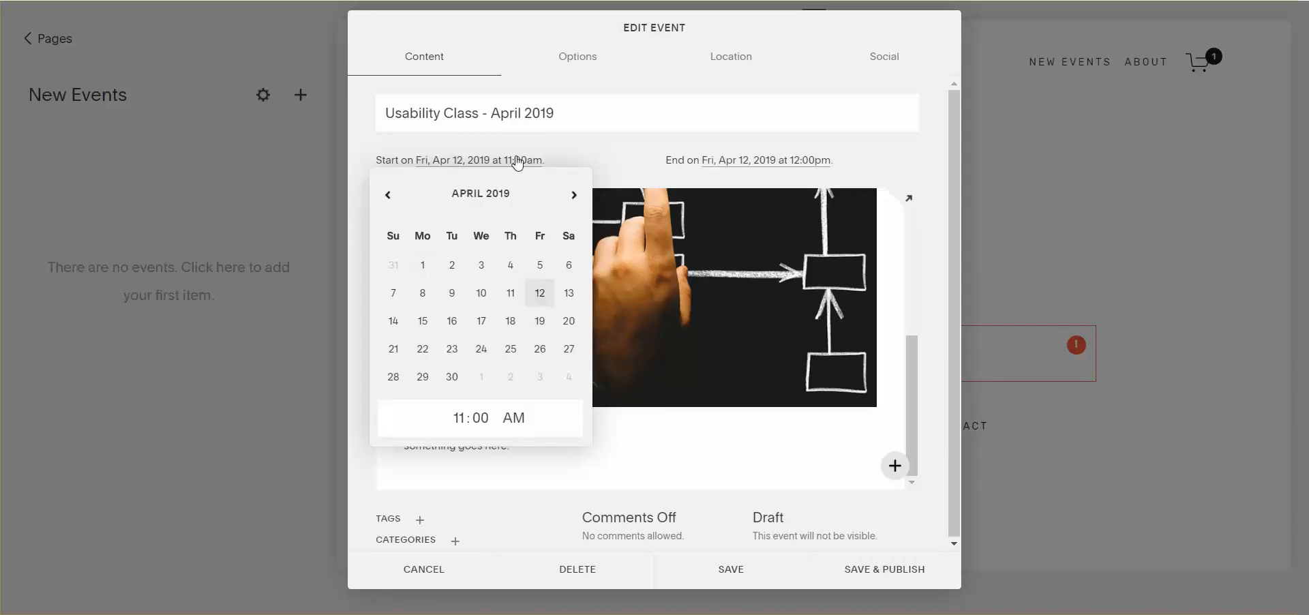
click(464, 417)
text(5)
click(513, 418)
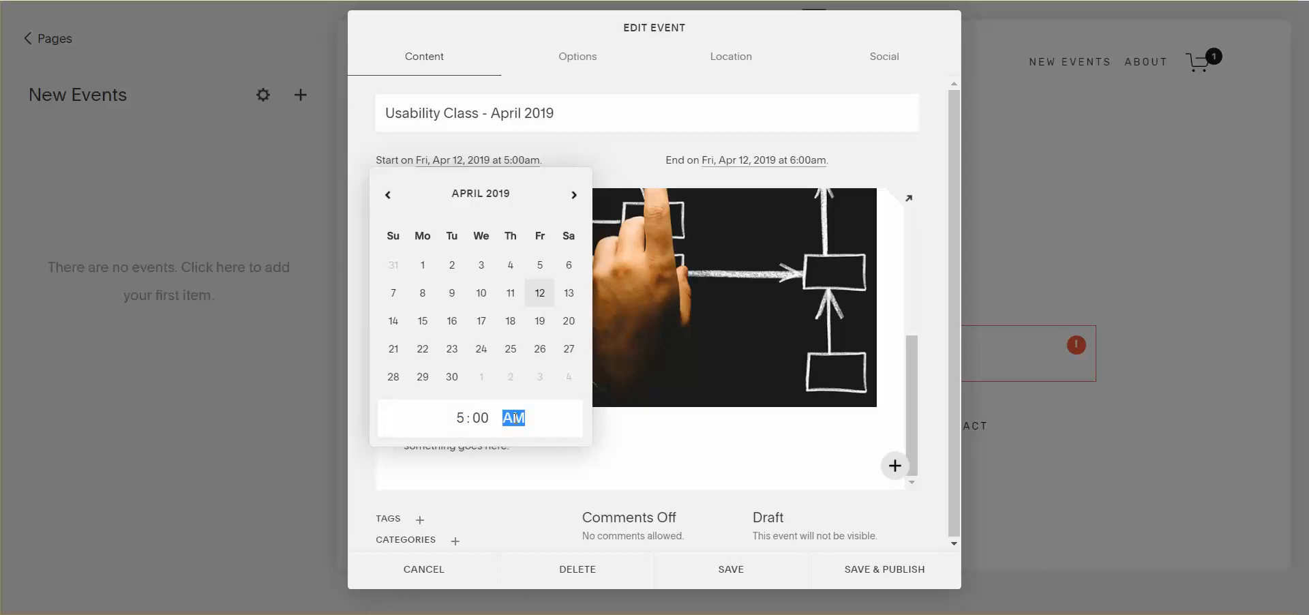
key(p)
Set the event's end time to 7:00 PM.
click(865, 158)
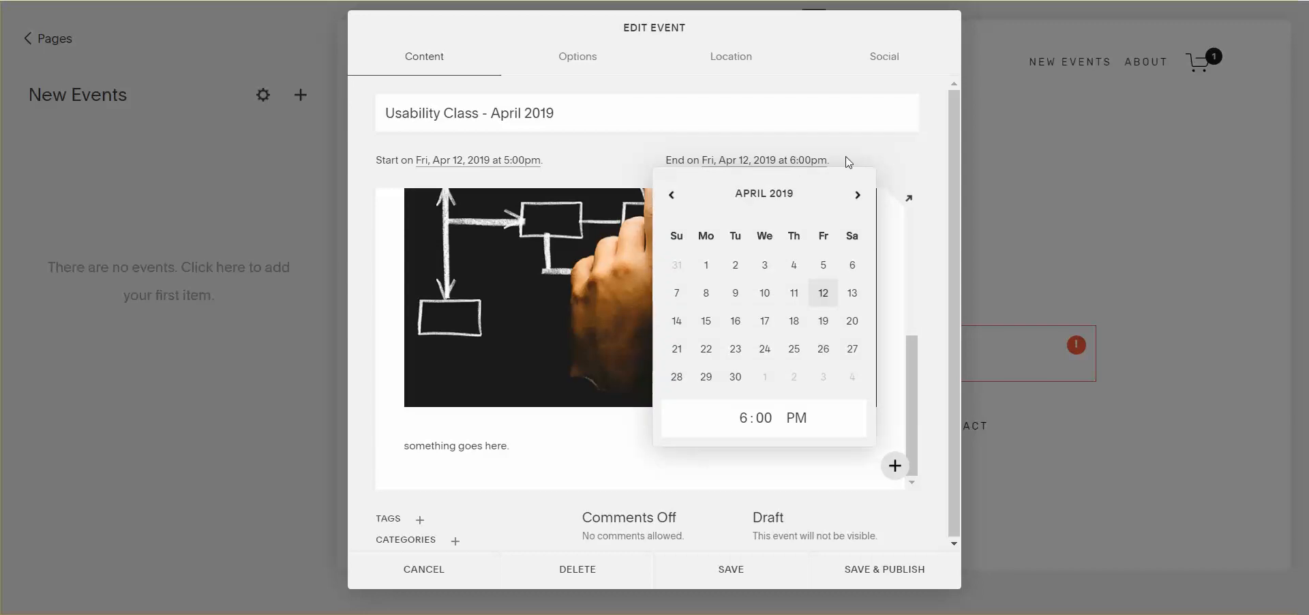
click(890, 159)
click(806, 163)
click(748, 422)
text(7)
click(920, 160)
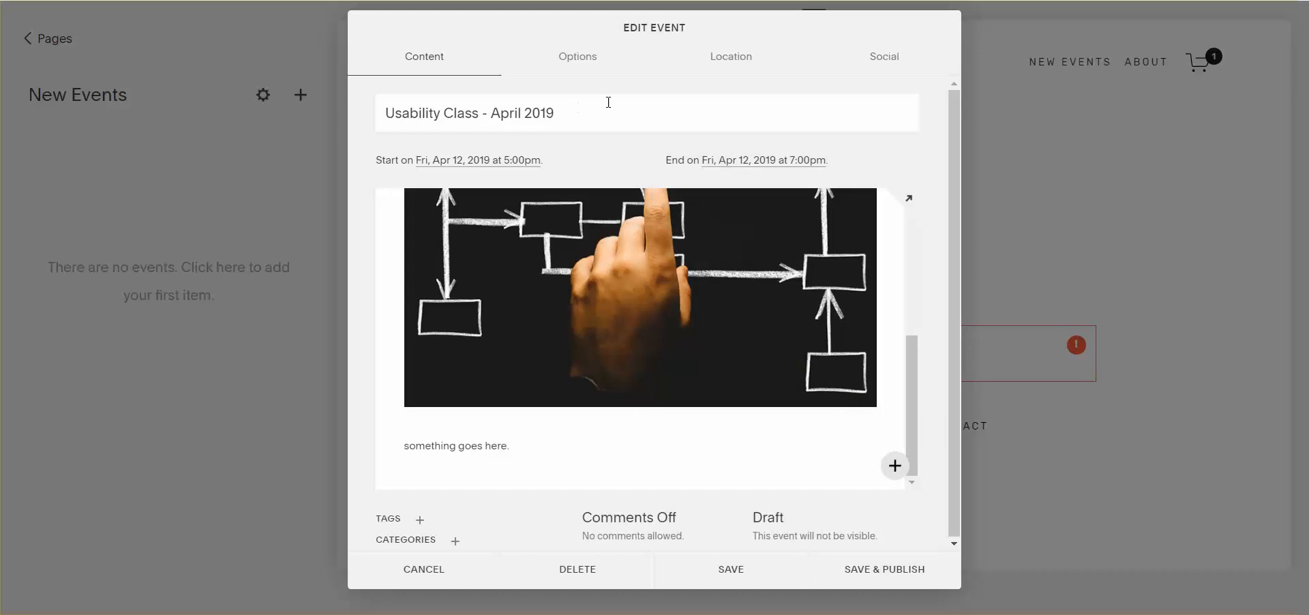
Add a Product block below the event text, search its products for "seo", and close its settings without choosing a product.
mouse_move(559, 454)
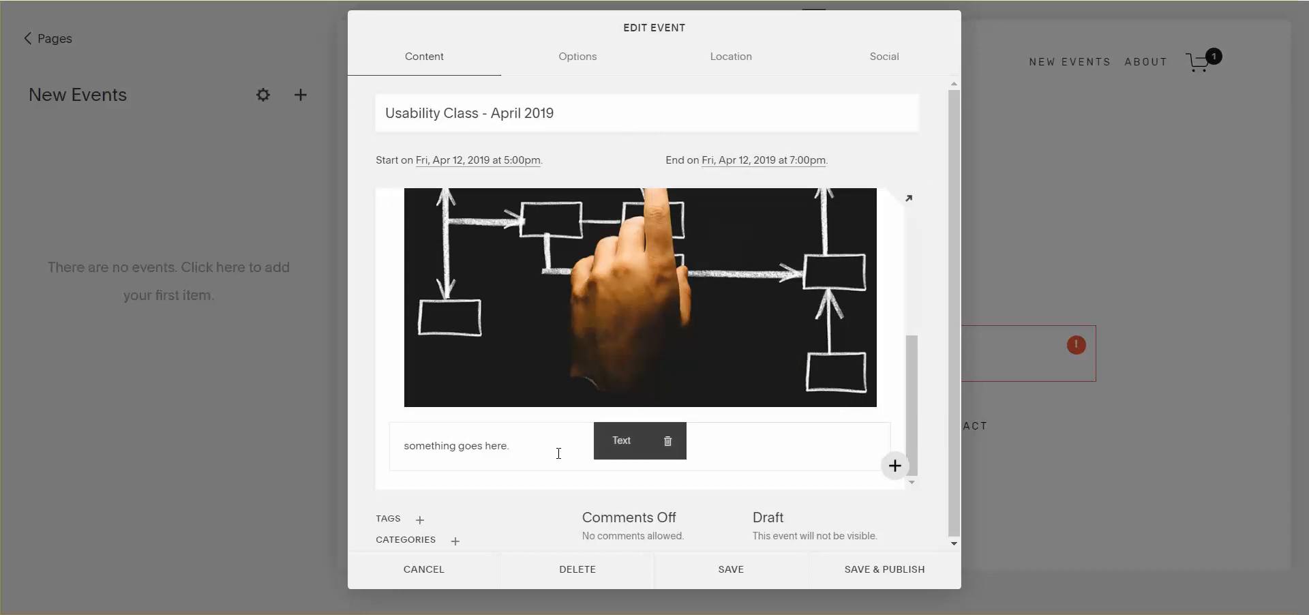
click(390, 469)
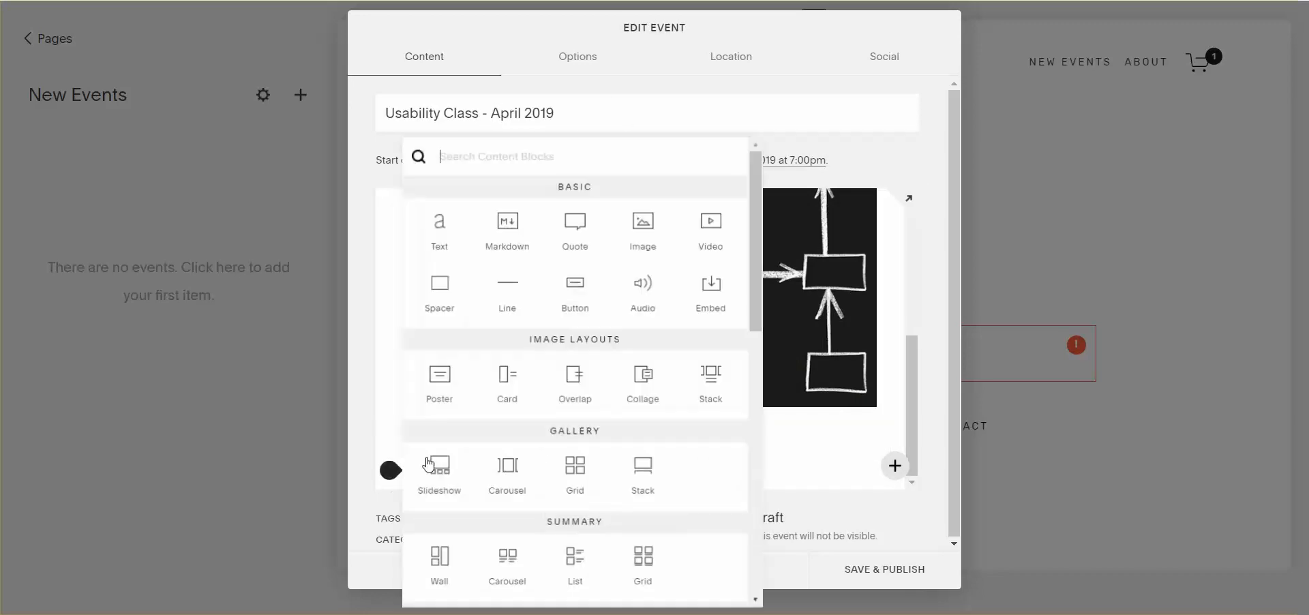
scroll(478, 453, down, 5)
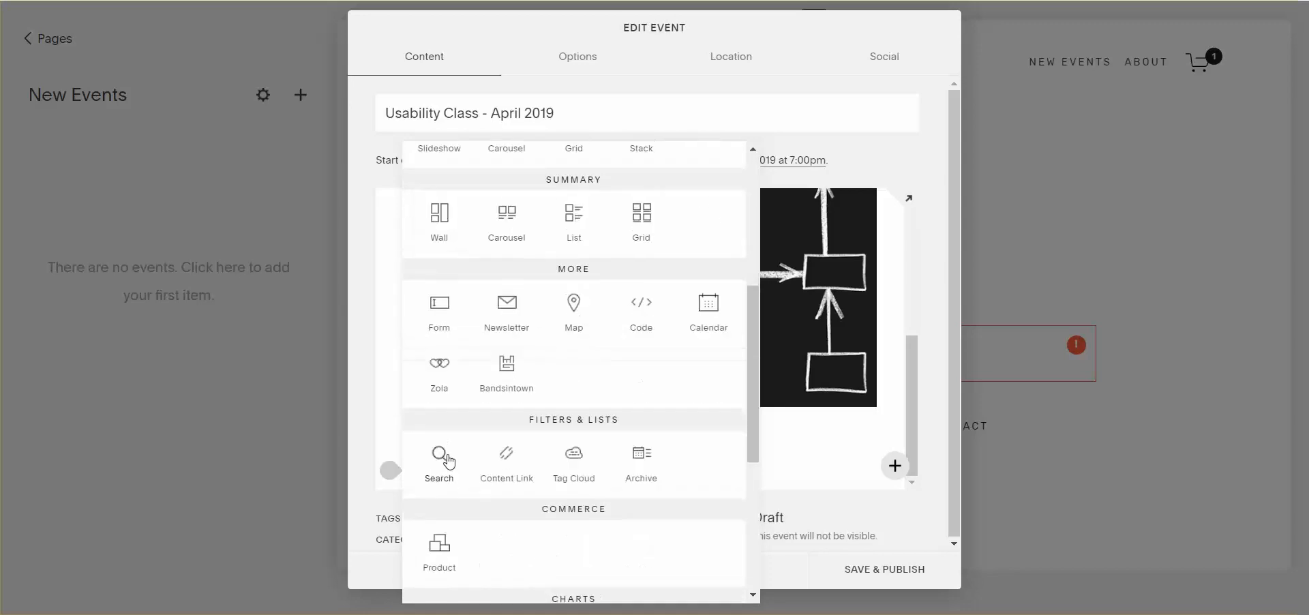
scroll(525, 463, down, 4)
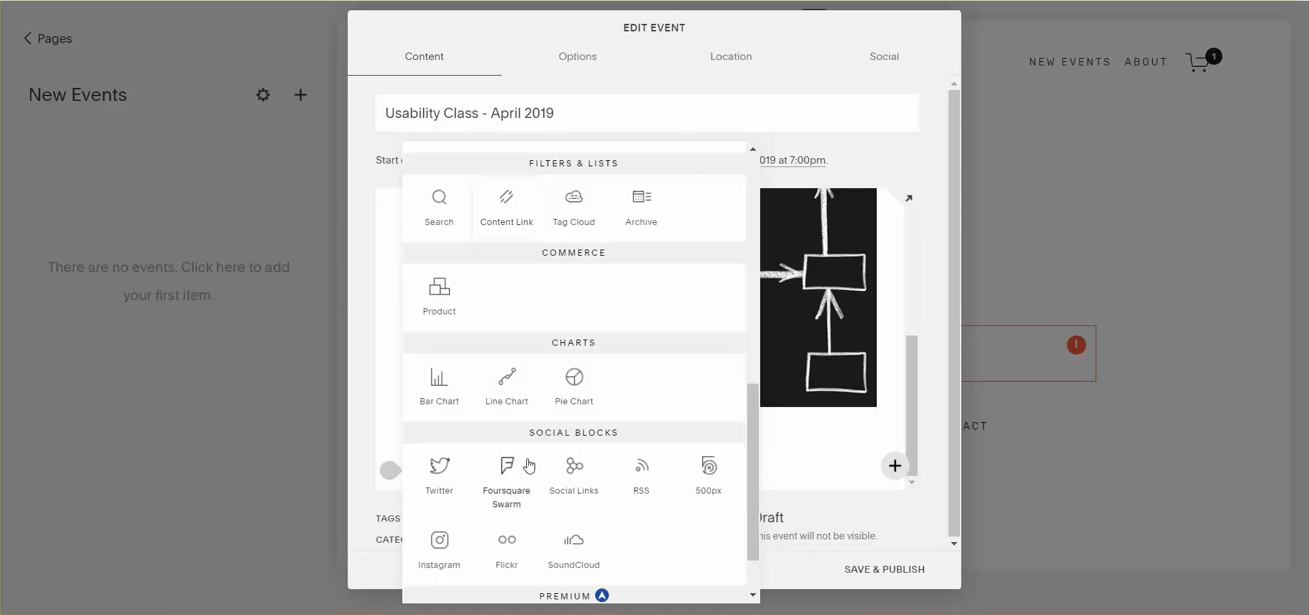
click(439, 298)
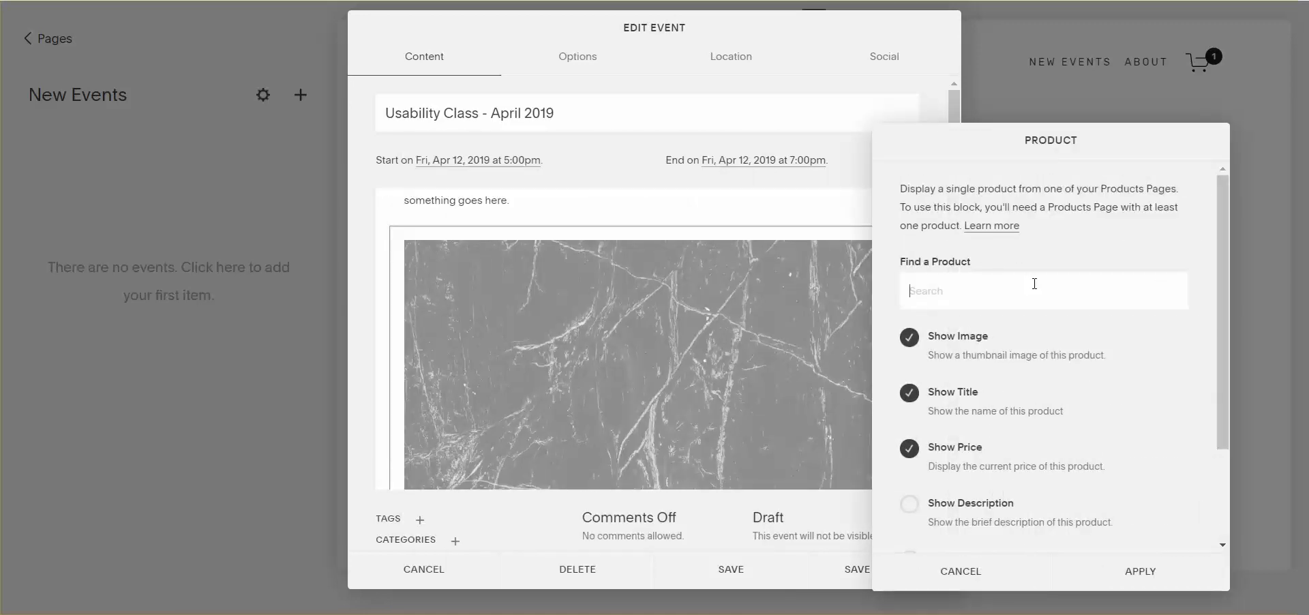
text(seo)
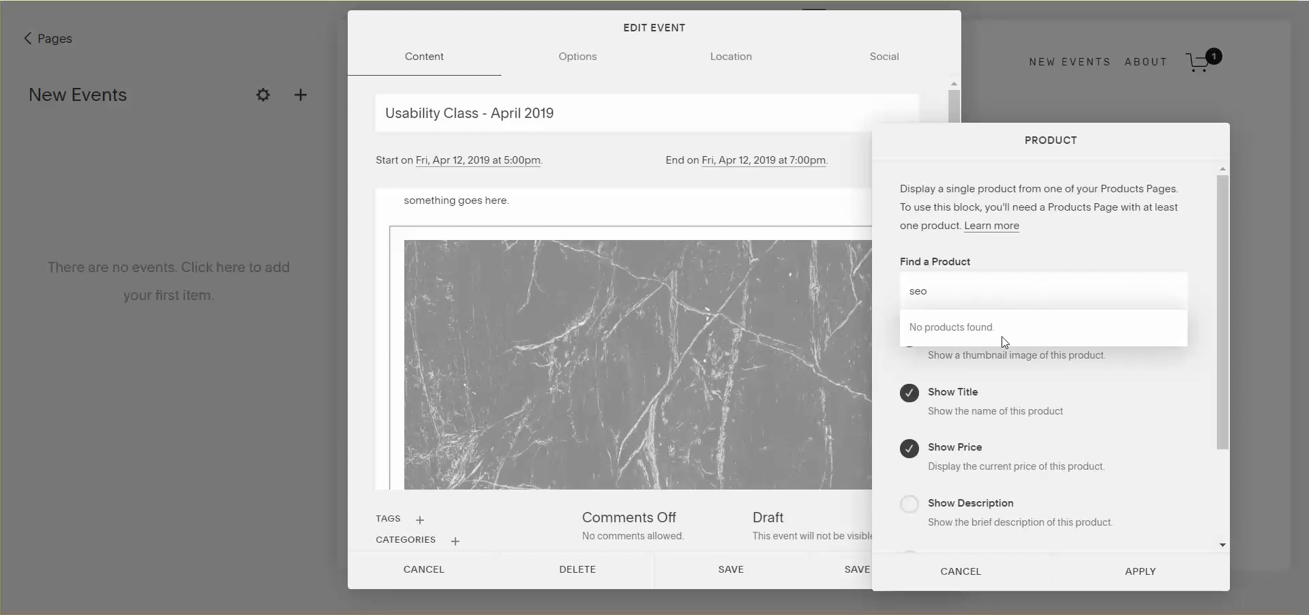
drag(930, 292, 902, 297)
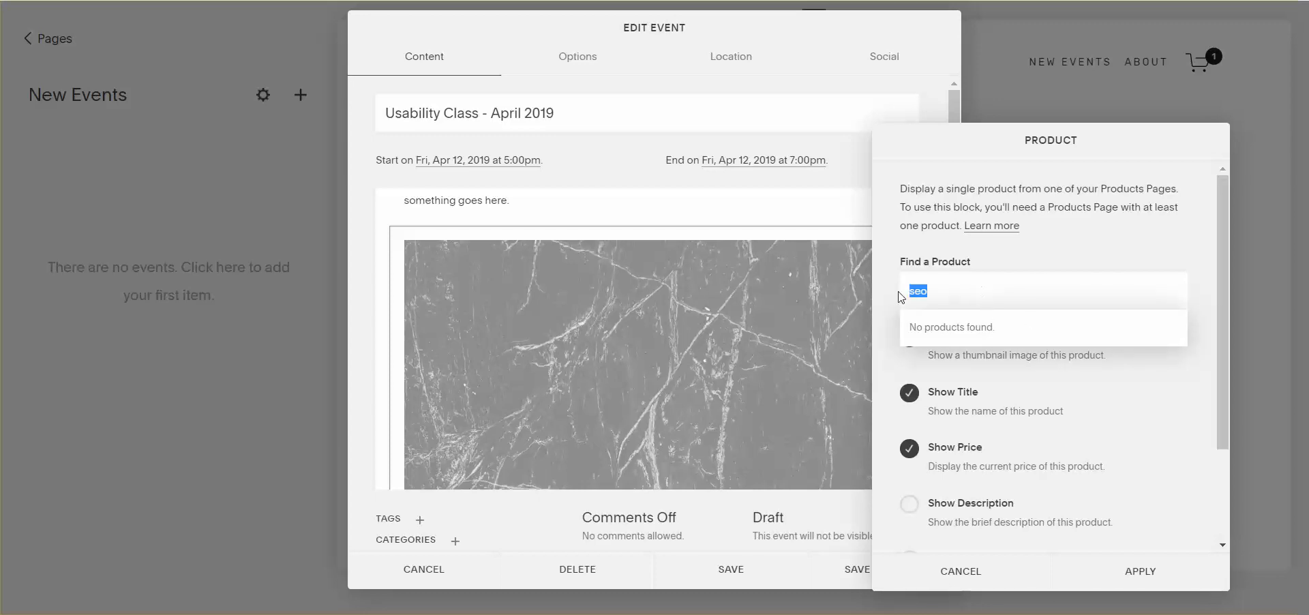
click(967, 578)
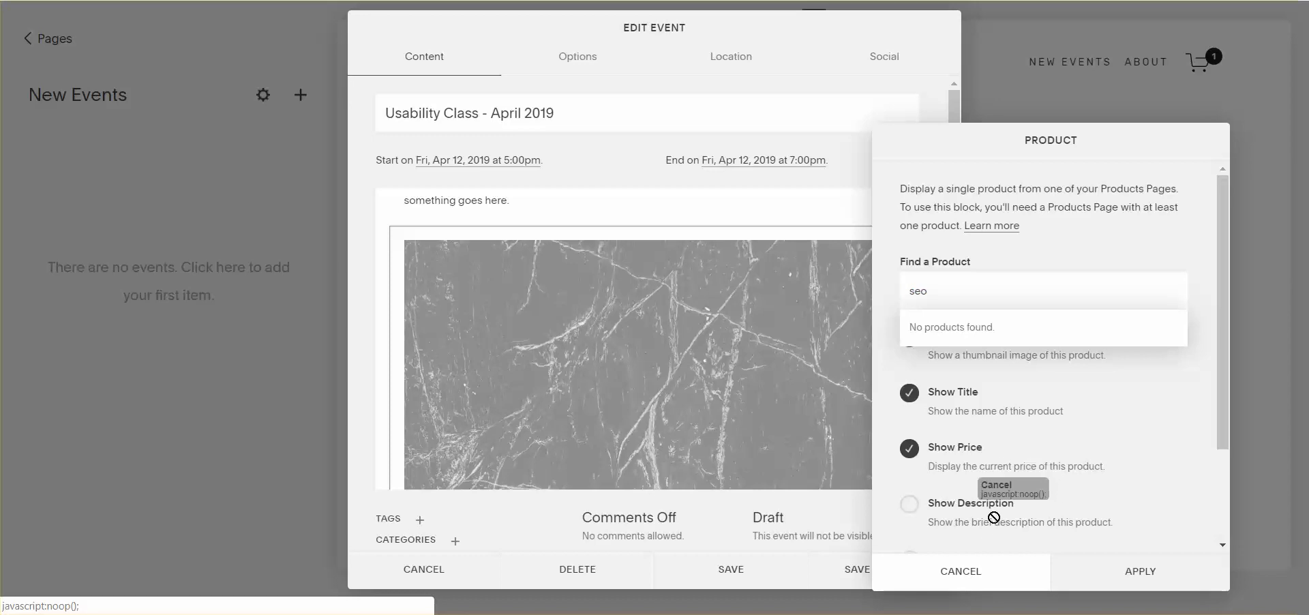
click(972, 573)
Move the product block beneath the usability image so it sits to the left of the "something goes here." text.
scroll(716, 331, down, 4)
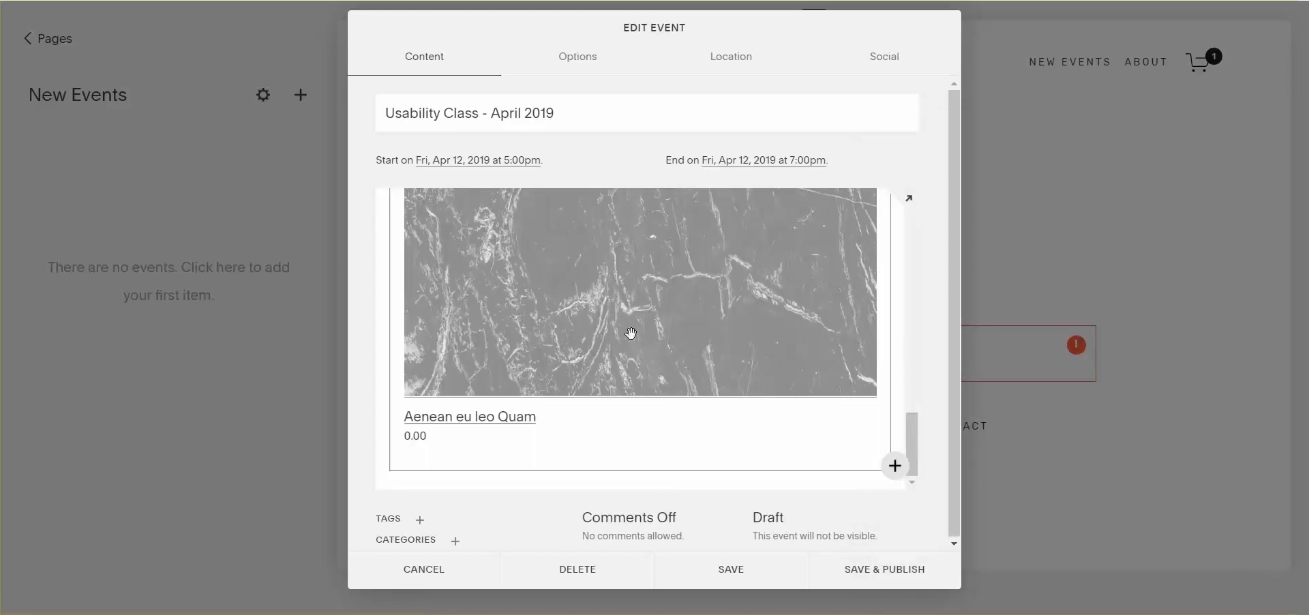
scroll(722, 330, up, 2)
scroll(747, 330, up, 2)
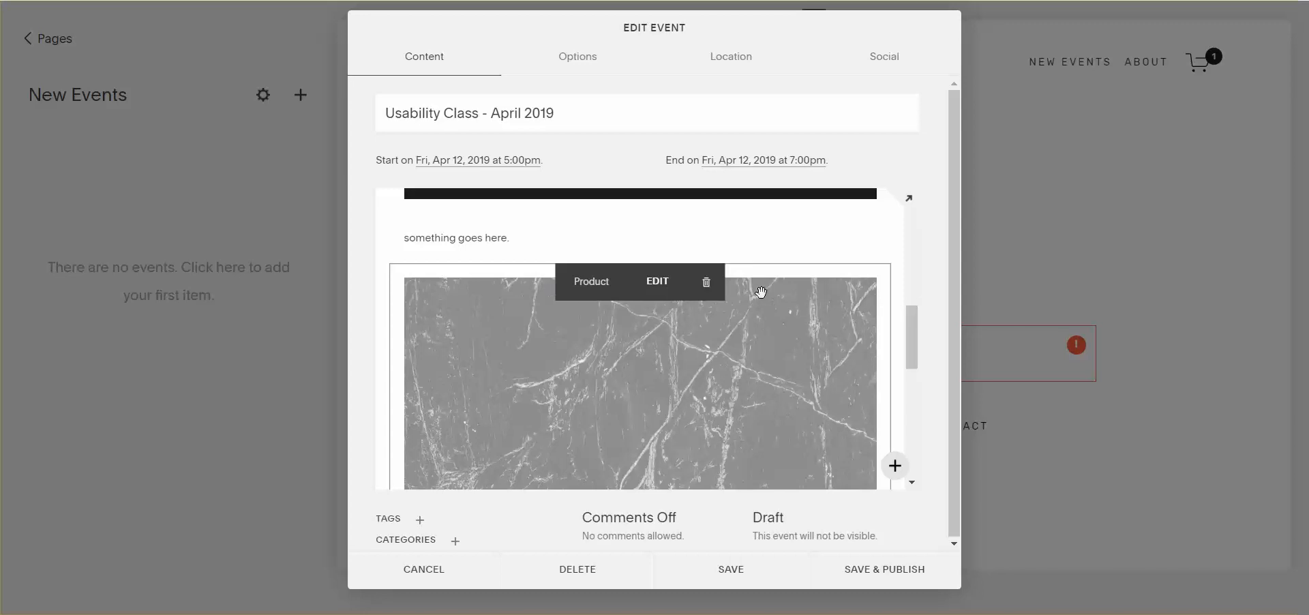
drag(789, 296, 472, 387)
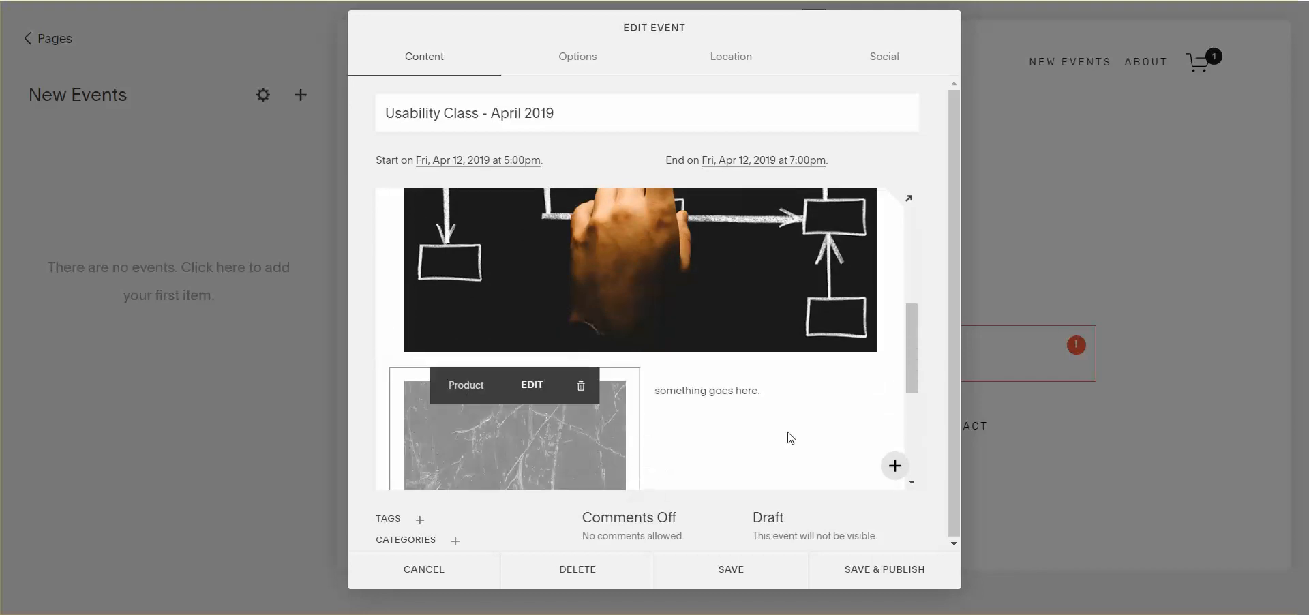
Append "Feel free to purchase" to the text beside the product block.
click(839, 393)
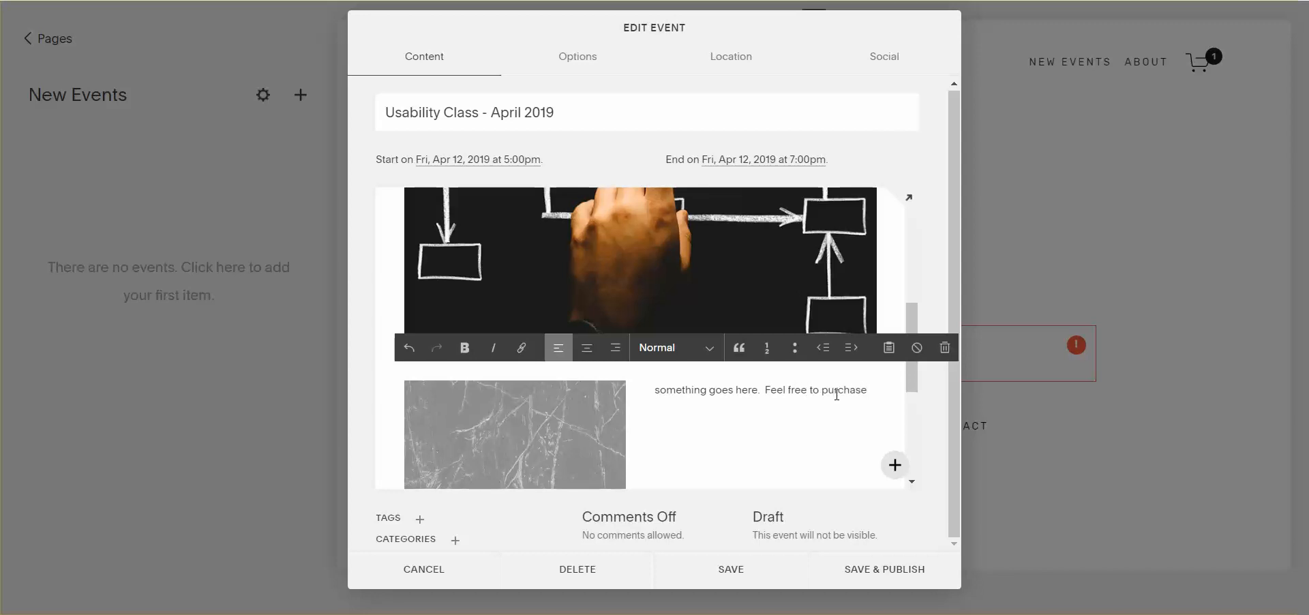
scroll(518, 436, down, 3)
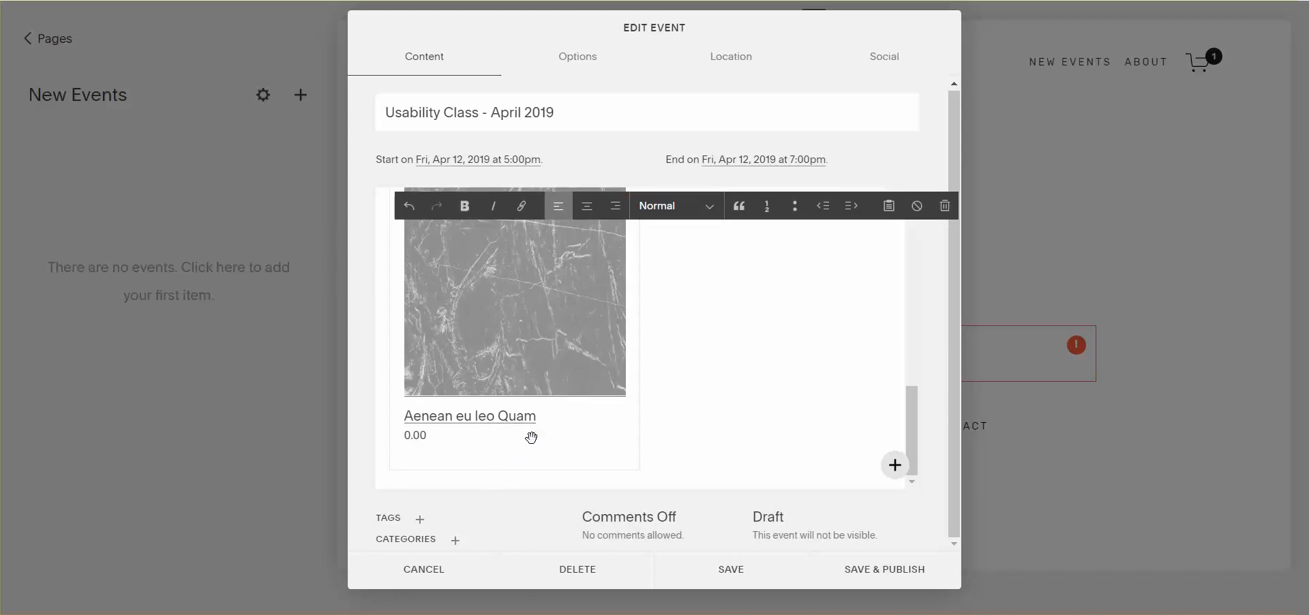
scroll(672, 401, up, 3)
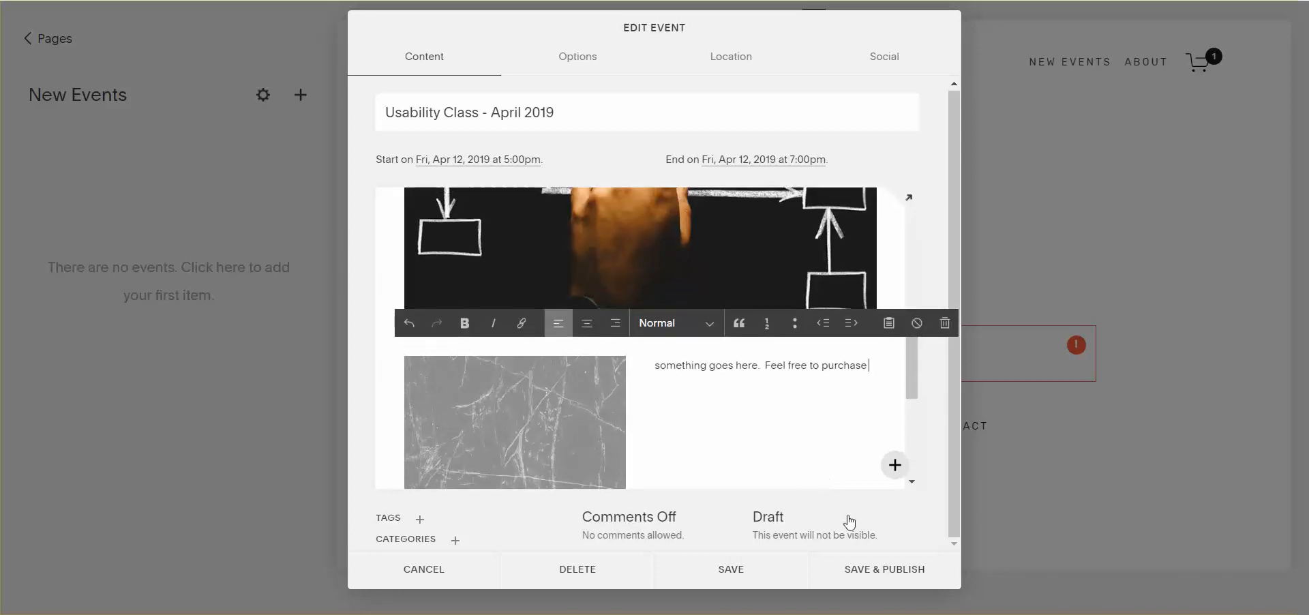
Add the tags Class and Education to the event.
click(420, 519)
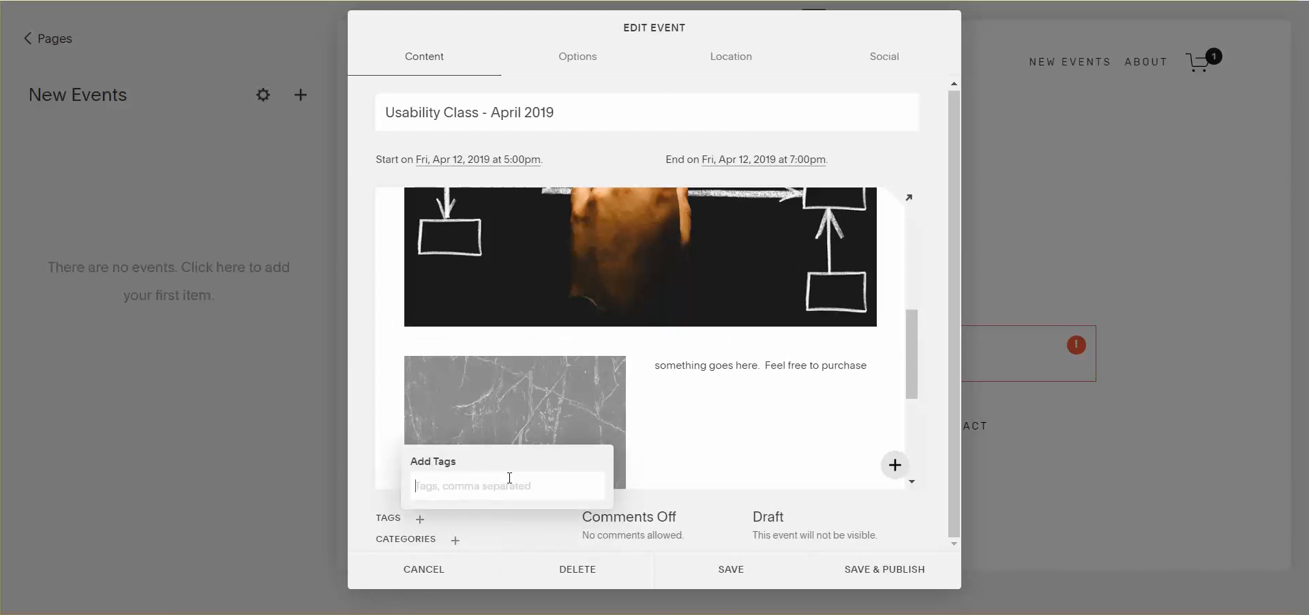
text(class)
key(Return)
text(Ed)
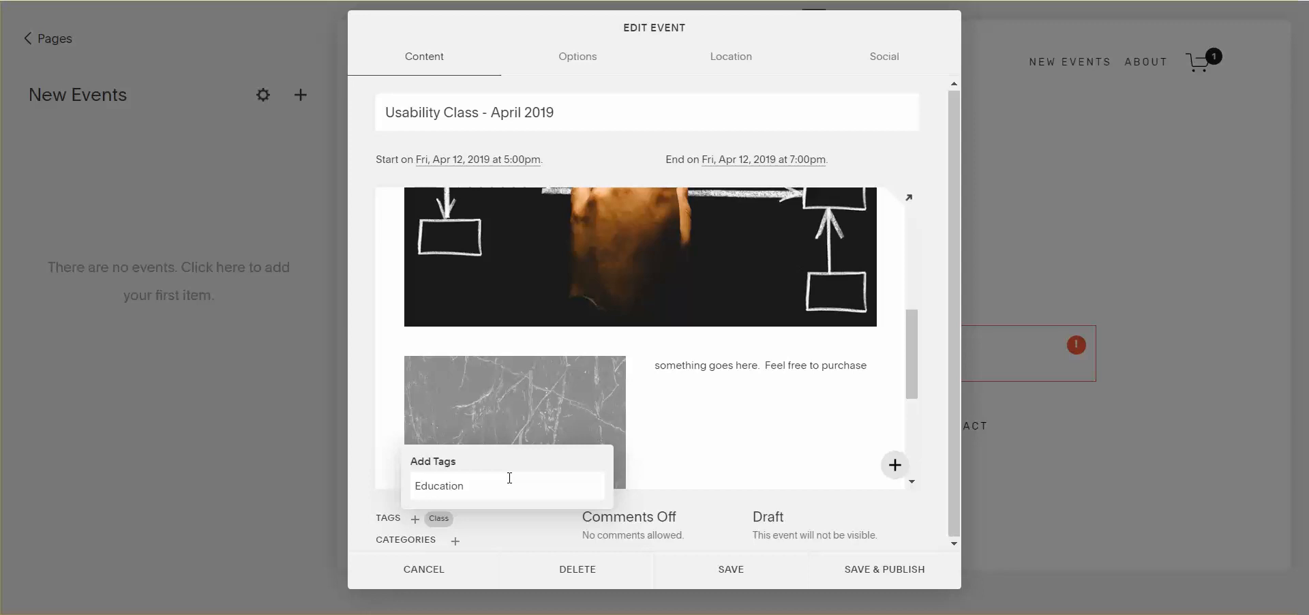
text(ucation)
key(Return)
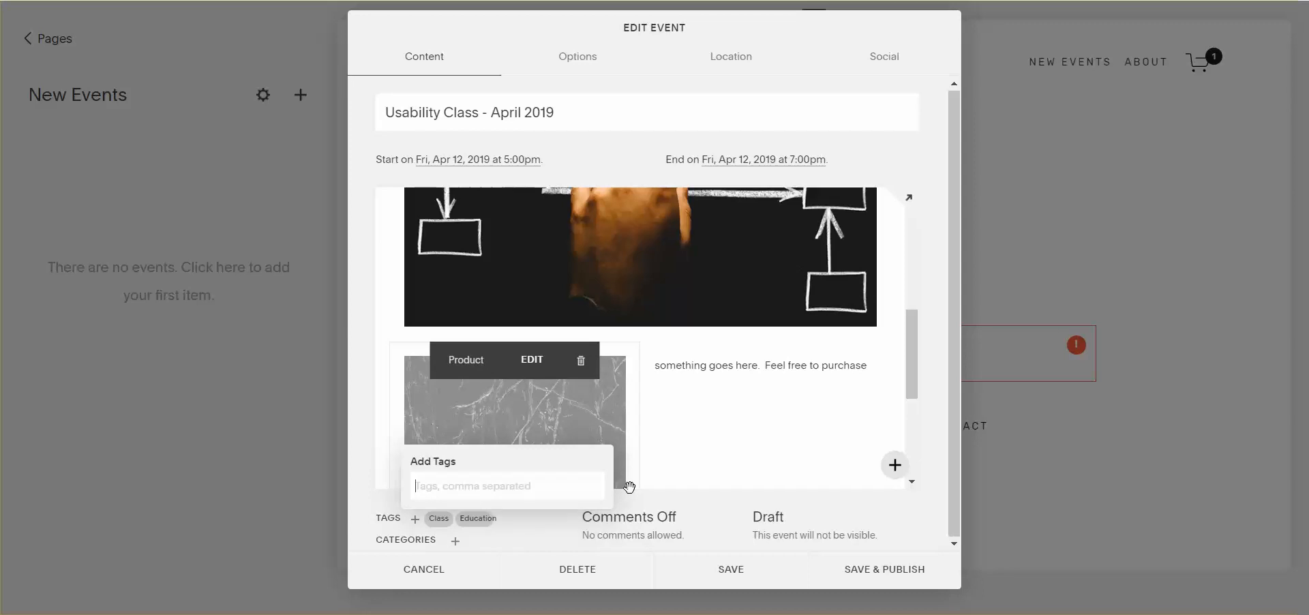
Create a category named Class and assign it to the event.
click(454, 540)
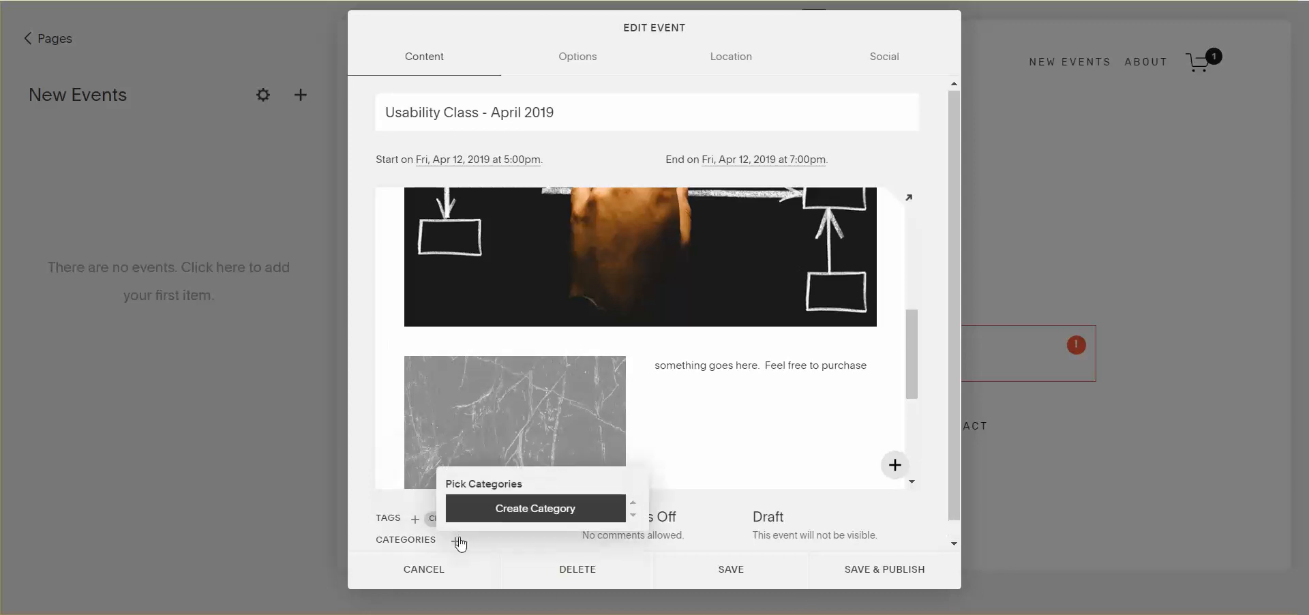
click(520, 508)
text(C)
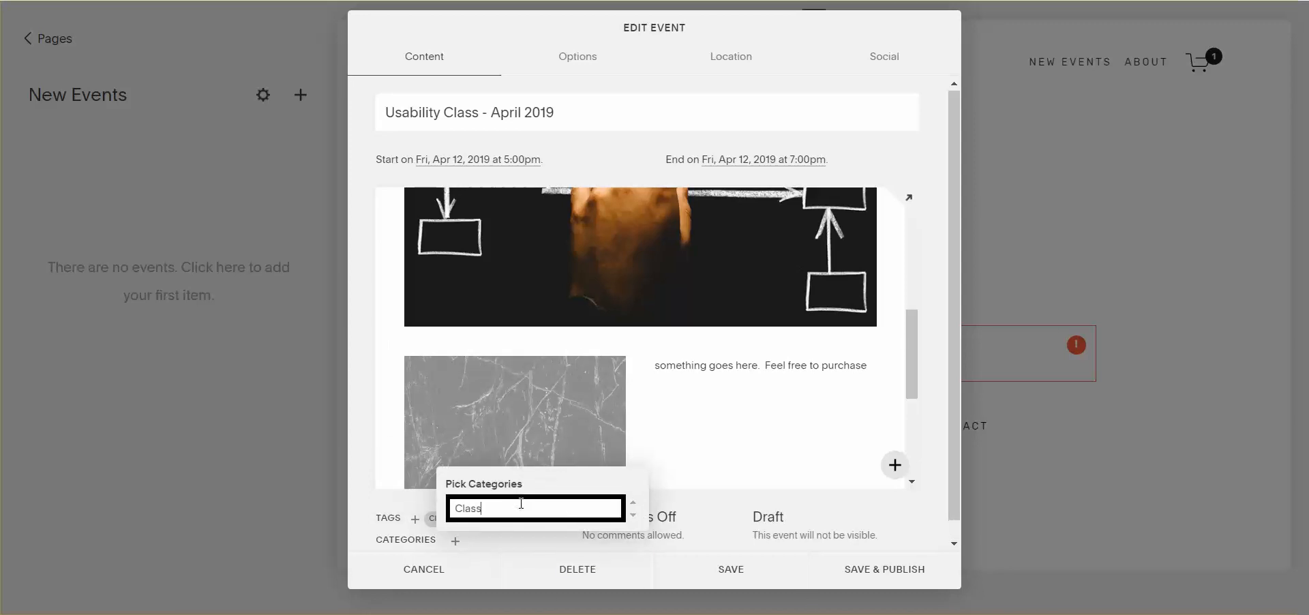
text(lass)
key(Return)
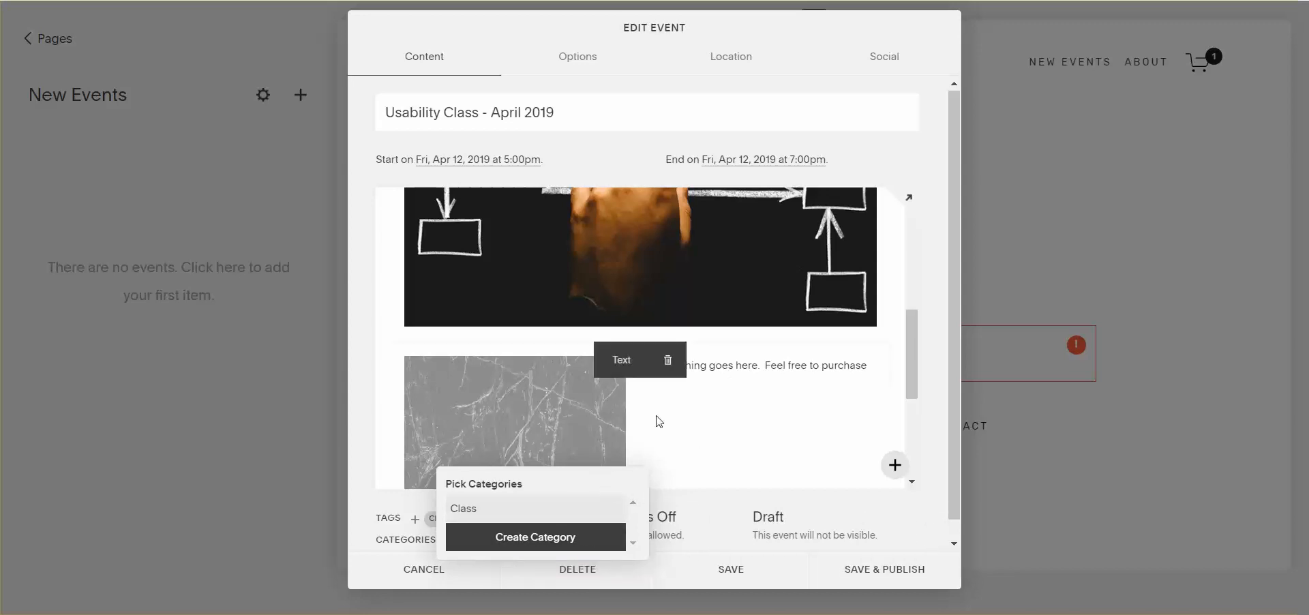
click(479, 515)
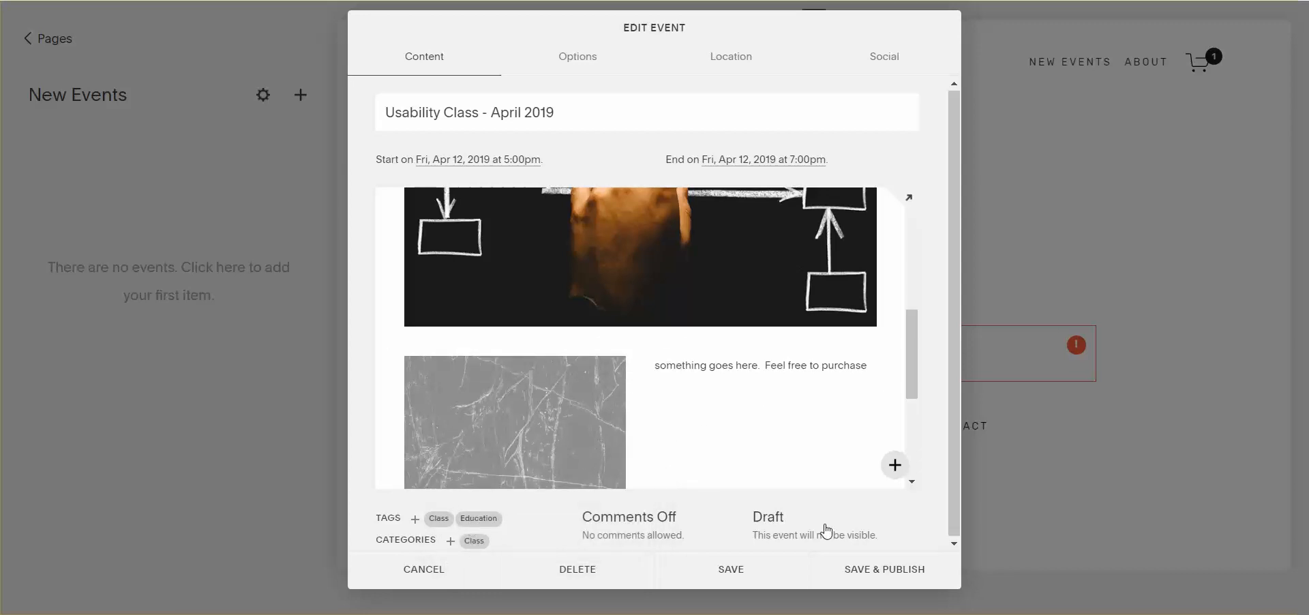
Review the event's comment options and publishing status choices without changing either setting.
click(653, 530)
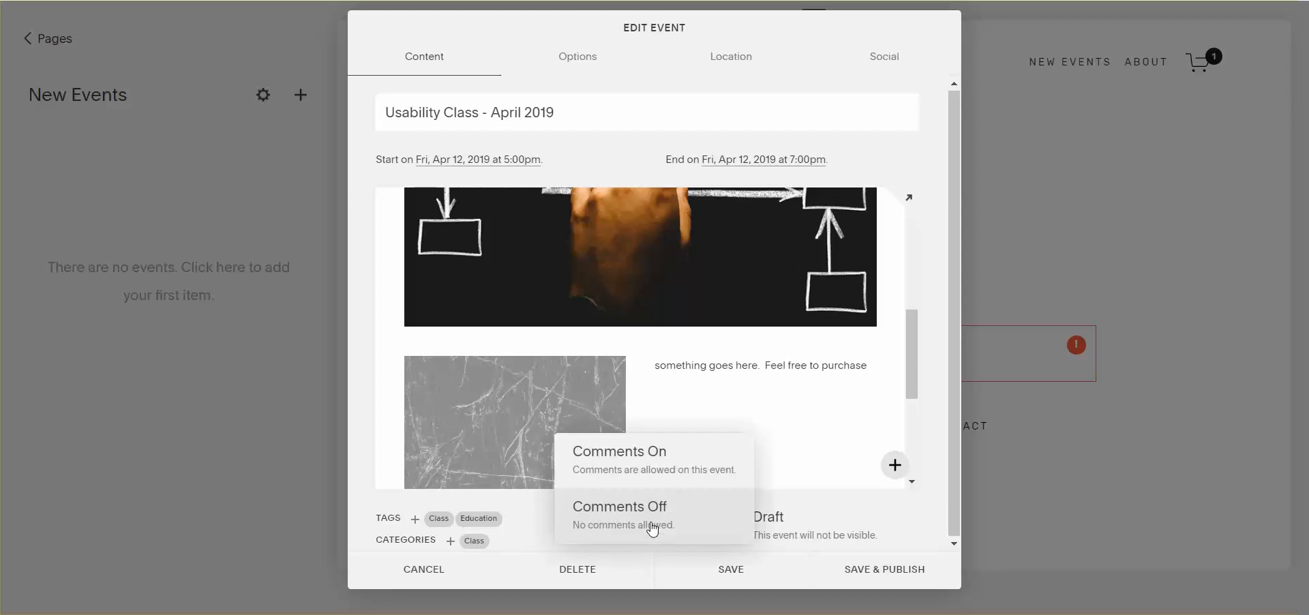
click(728, 528)
click(827, 529)
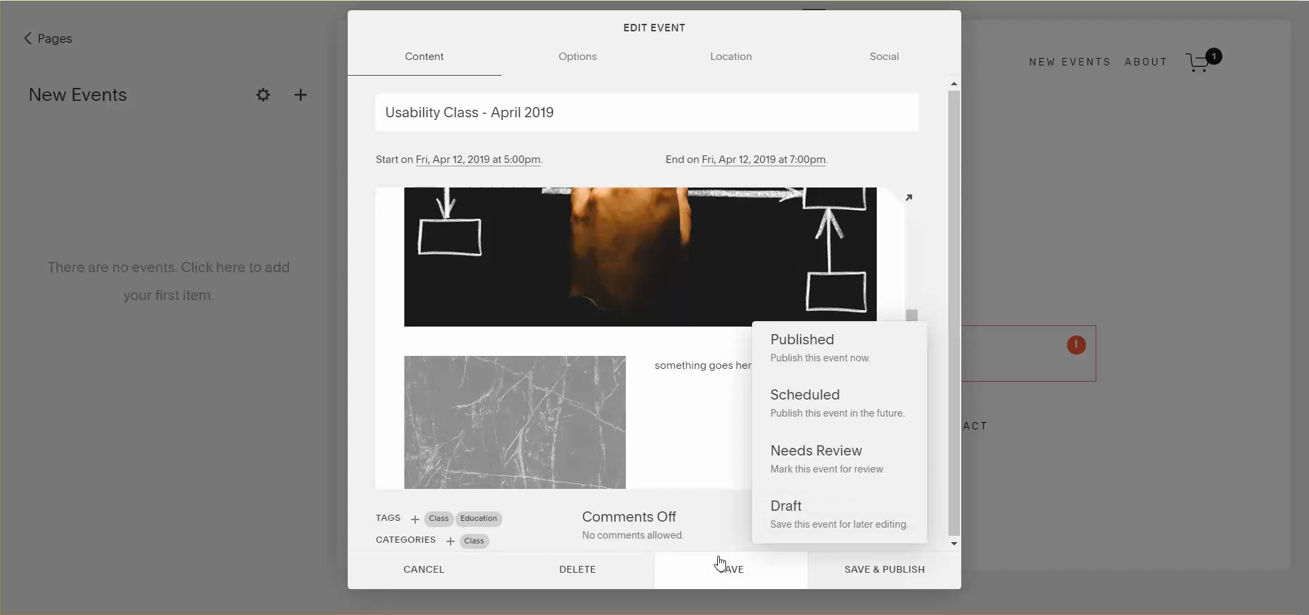
click(713, 385)
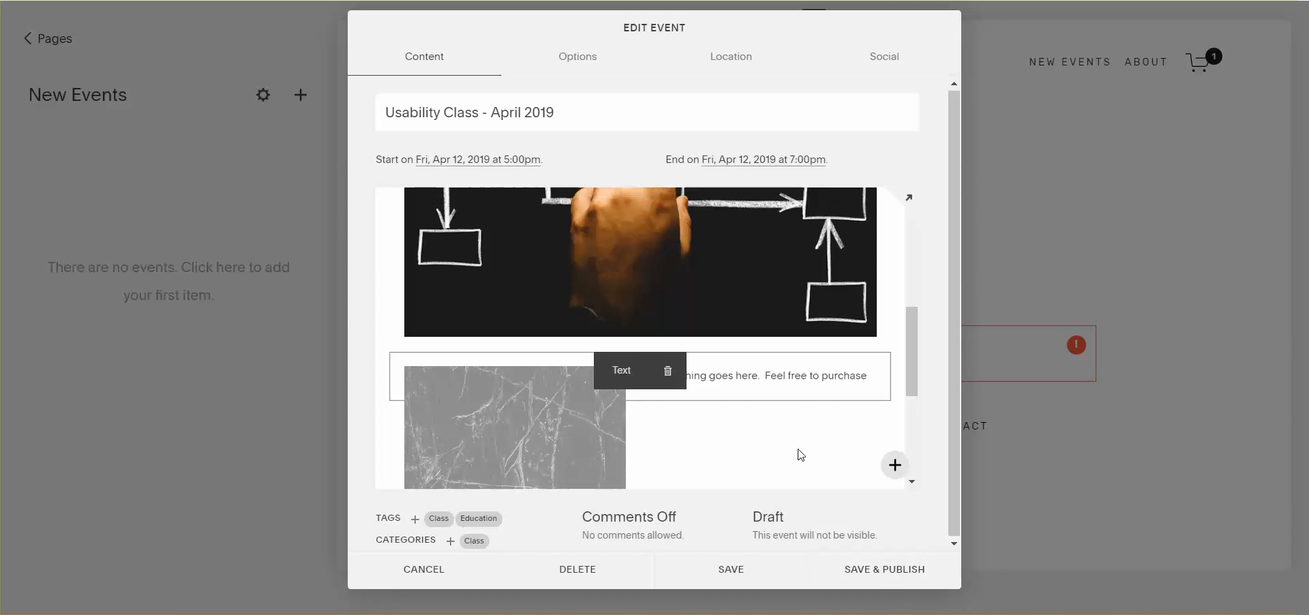
Set the event location's business name to "Freshy's coffee house".
scroll(798, 453, up, 3)
click(579, 55)
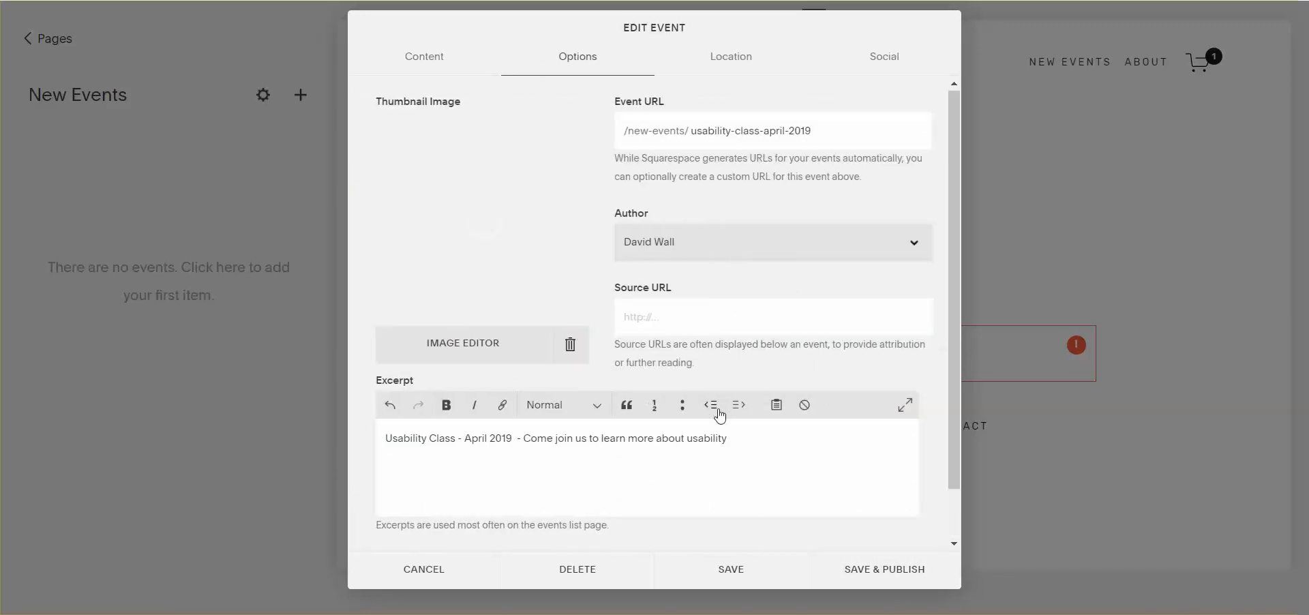
click(716, 56)
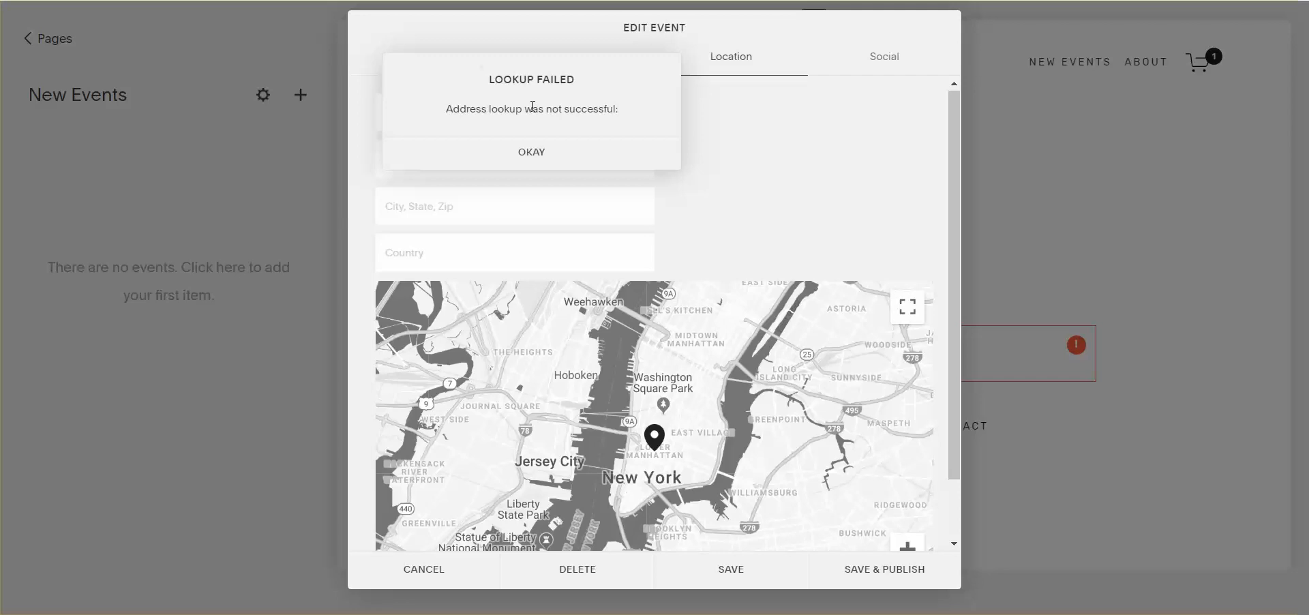
click(530, 151)
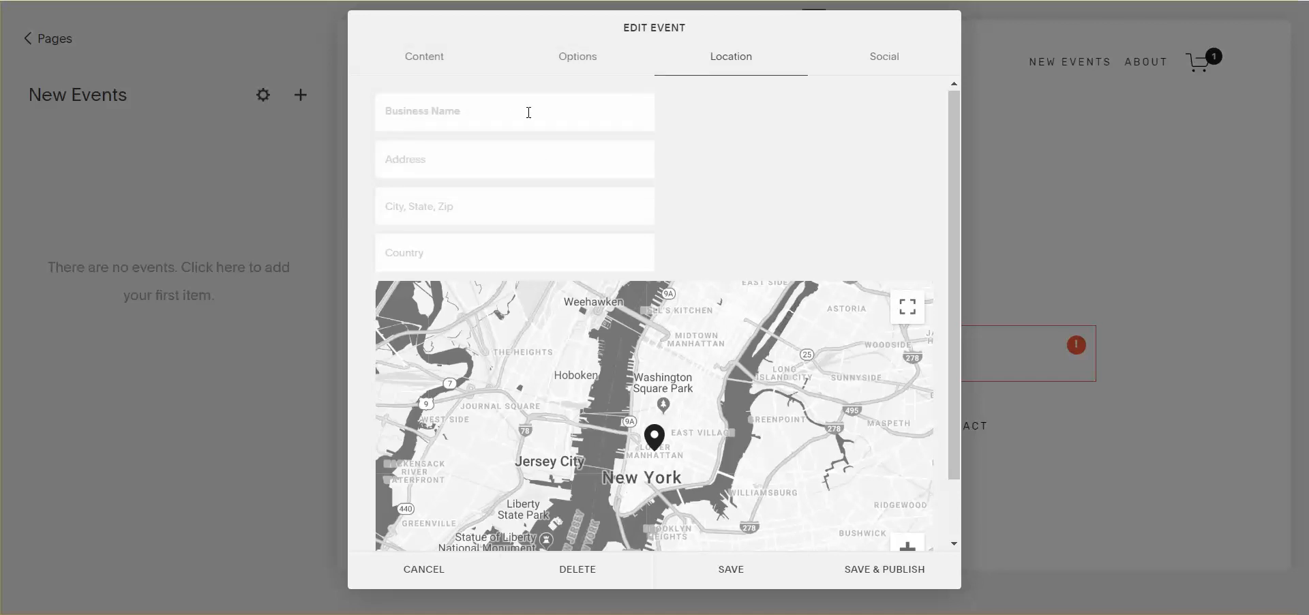
text(Freshy's coffee house)
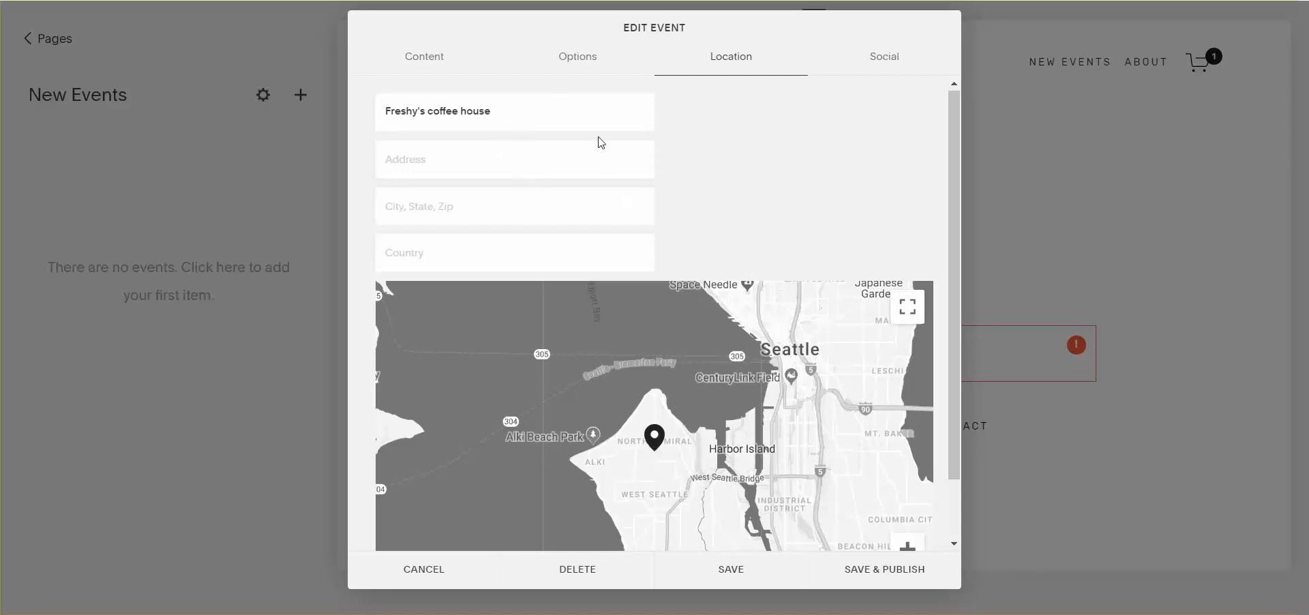
Check the event's social sharing options, leave them unset, and save and publish the event.
click(887, 62)
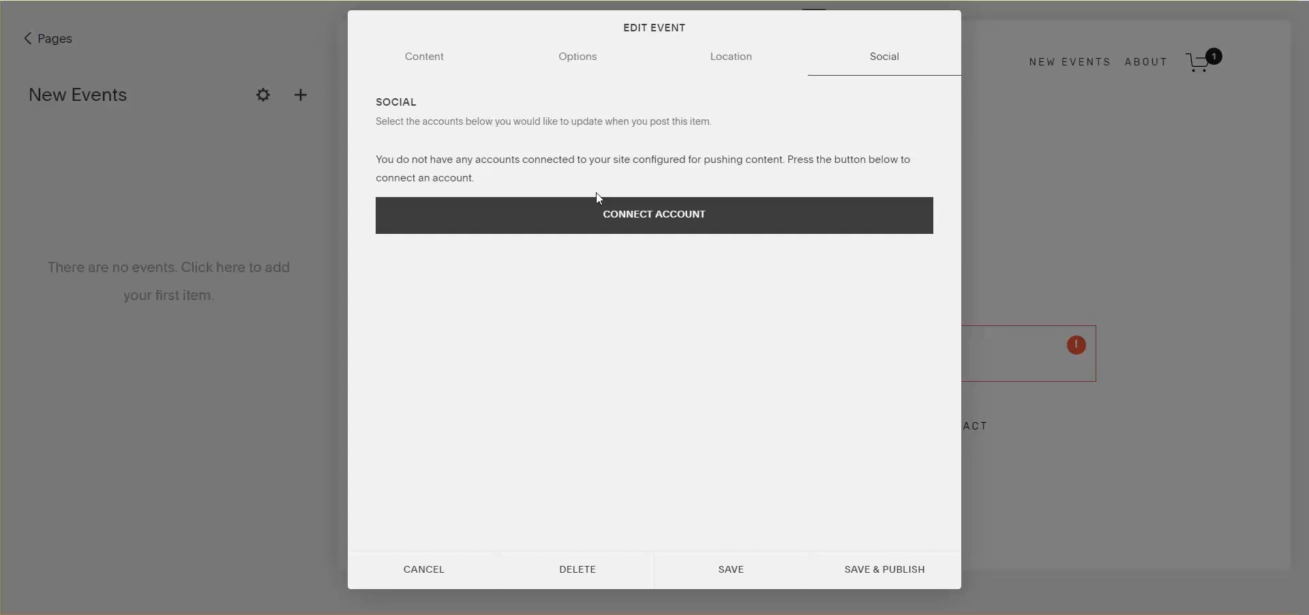
click(882, 584)
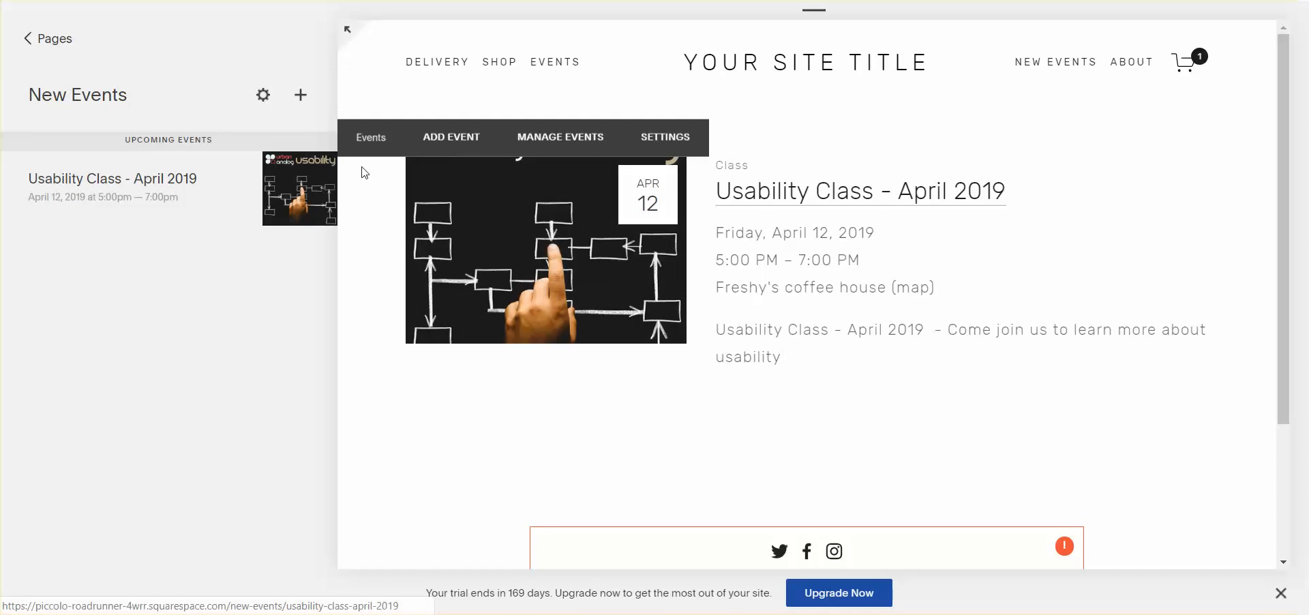
Open the published Usability Class event in the full-width preview and review its page down to the category and tags.
click(347, 29)
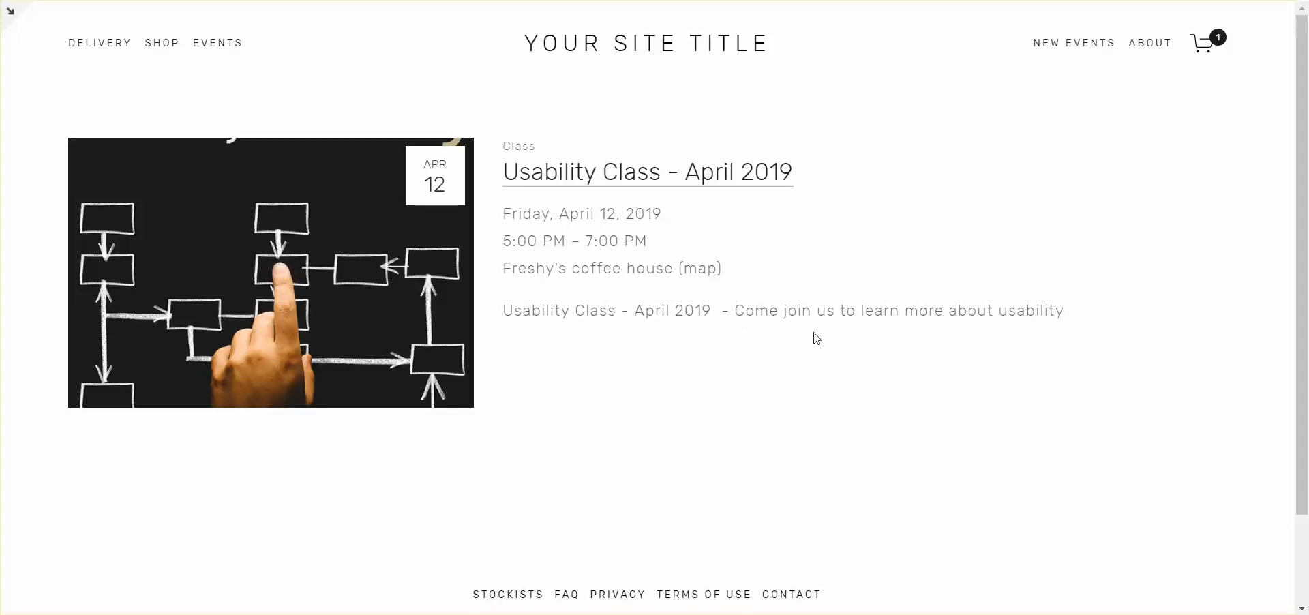
click(582, 192)
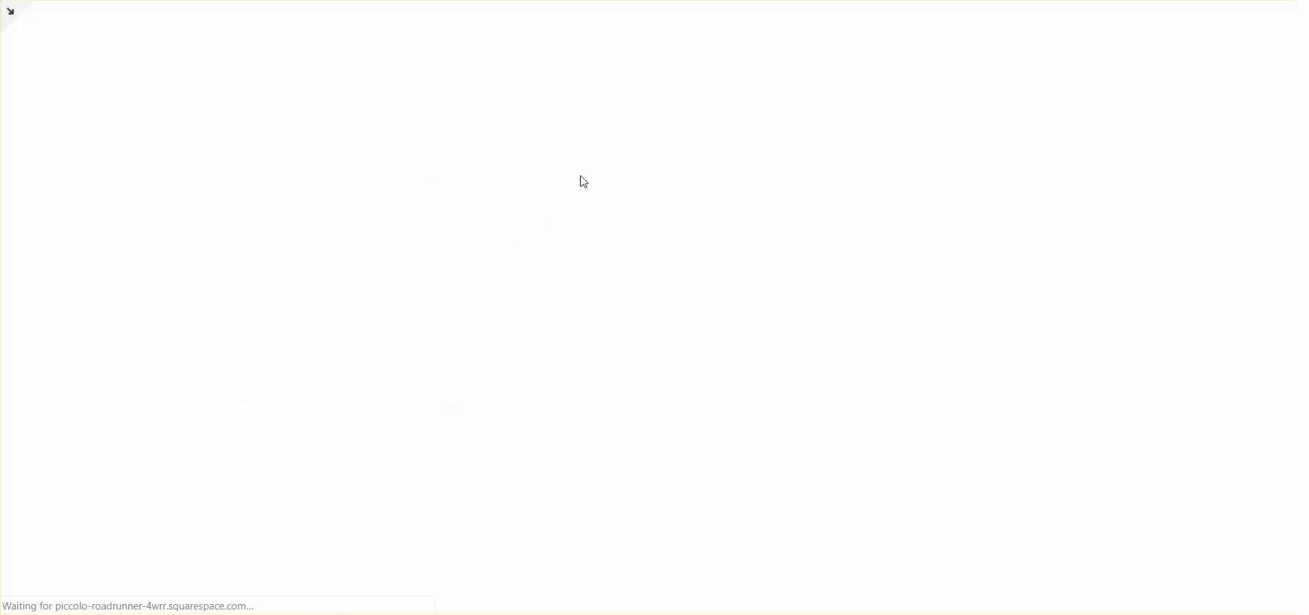
scroll(737, 251, down, 12)
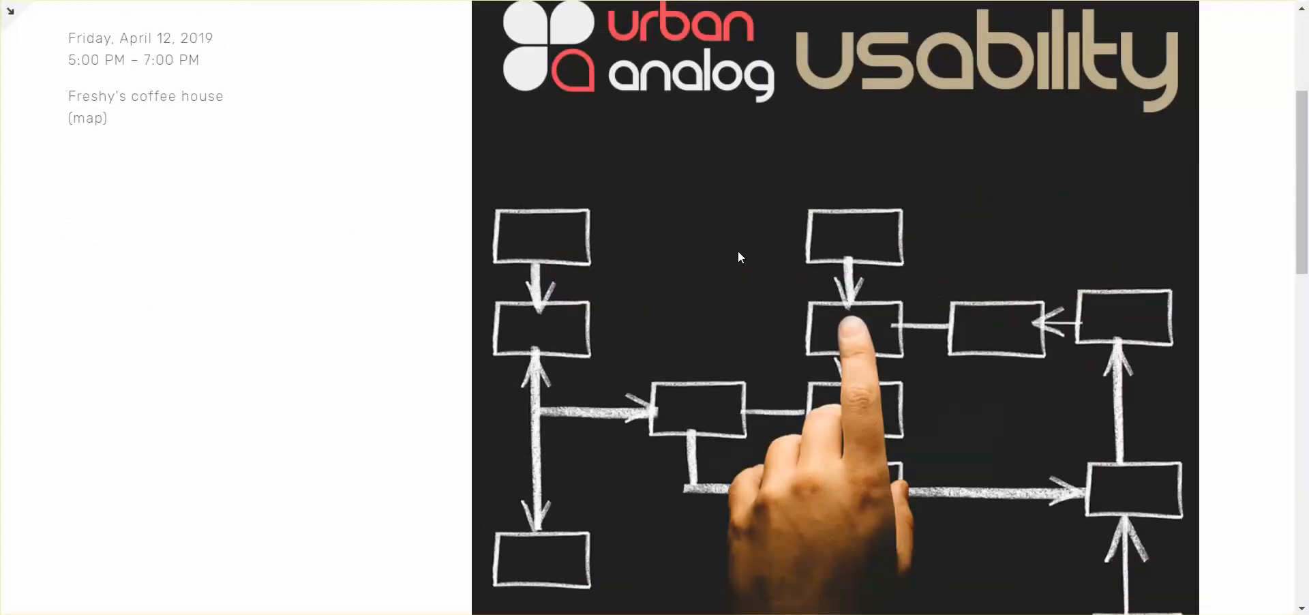
scroll(681, 327, down, 5)
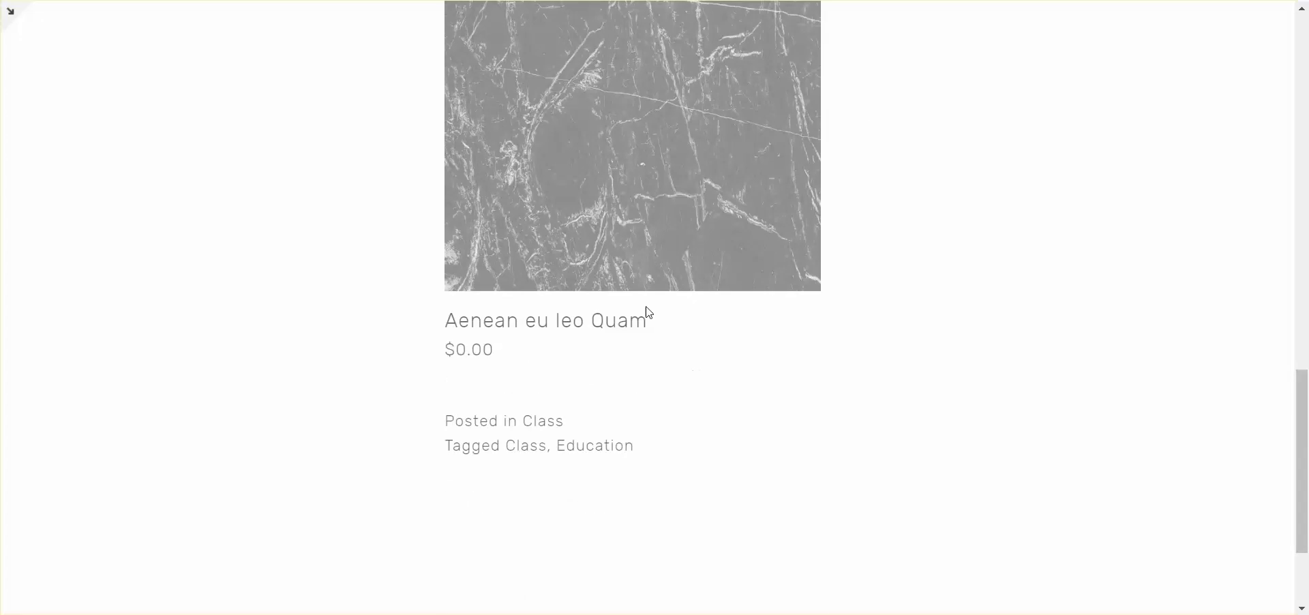
scroll(656, 398, up, 4)
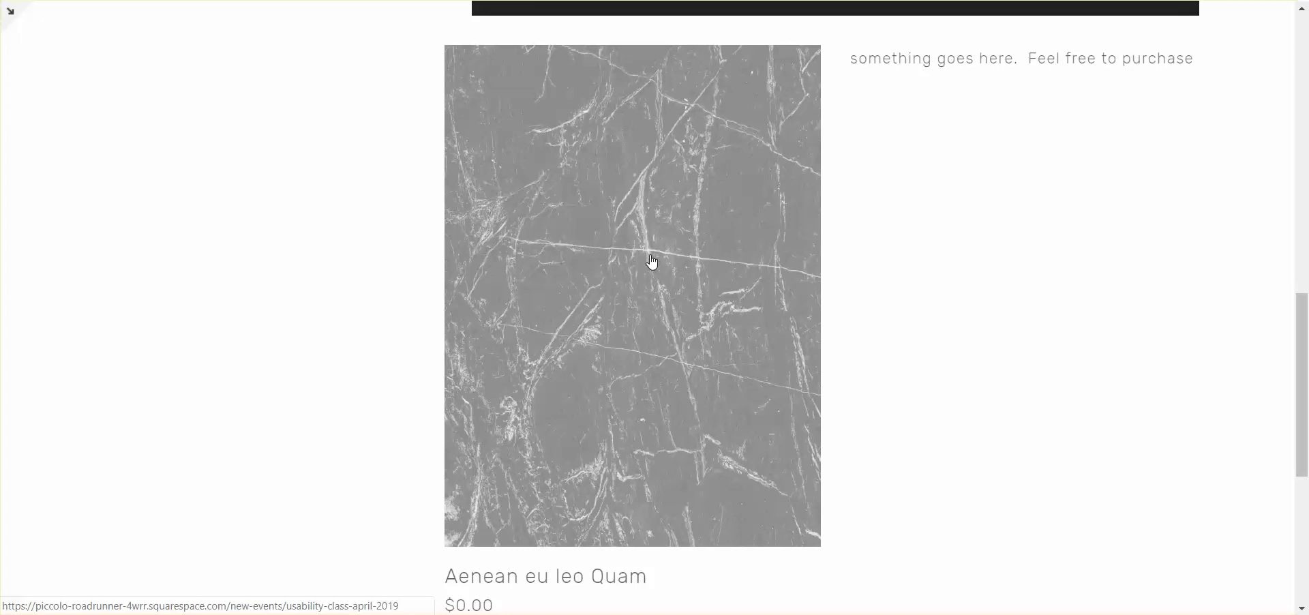
scroll(667, 276, down, 4)
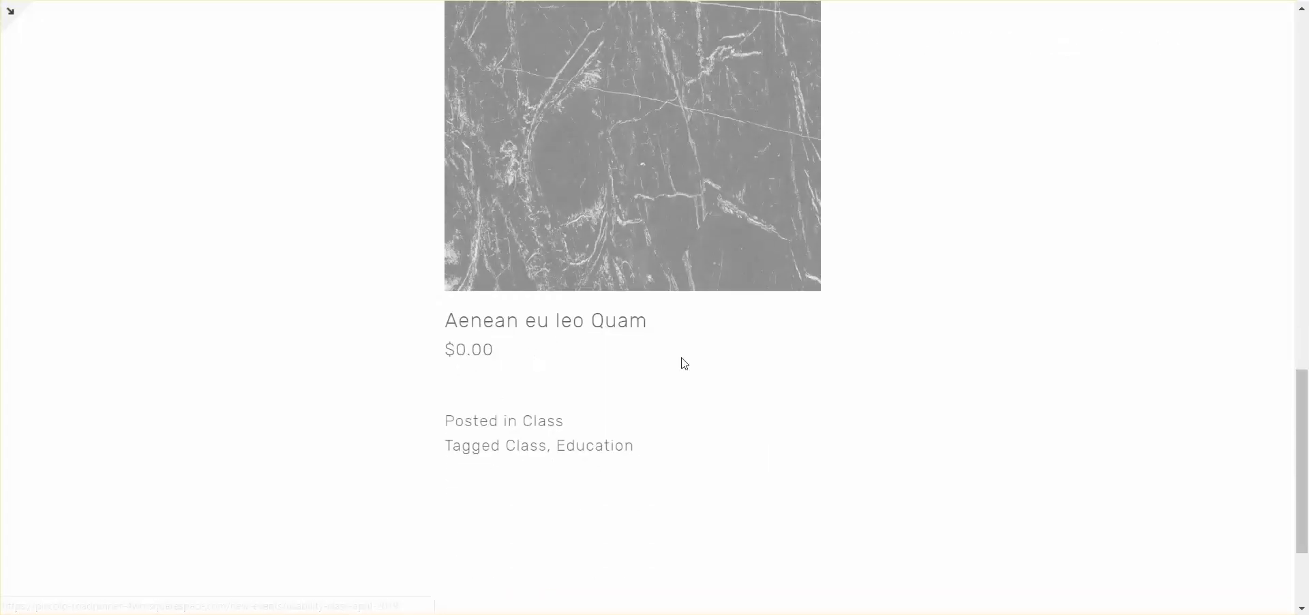
scroll(685, 348, up, 5)
scroll(593, 291, up, 11)
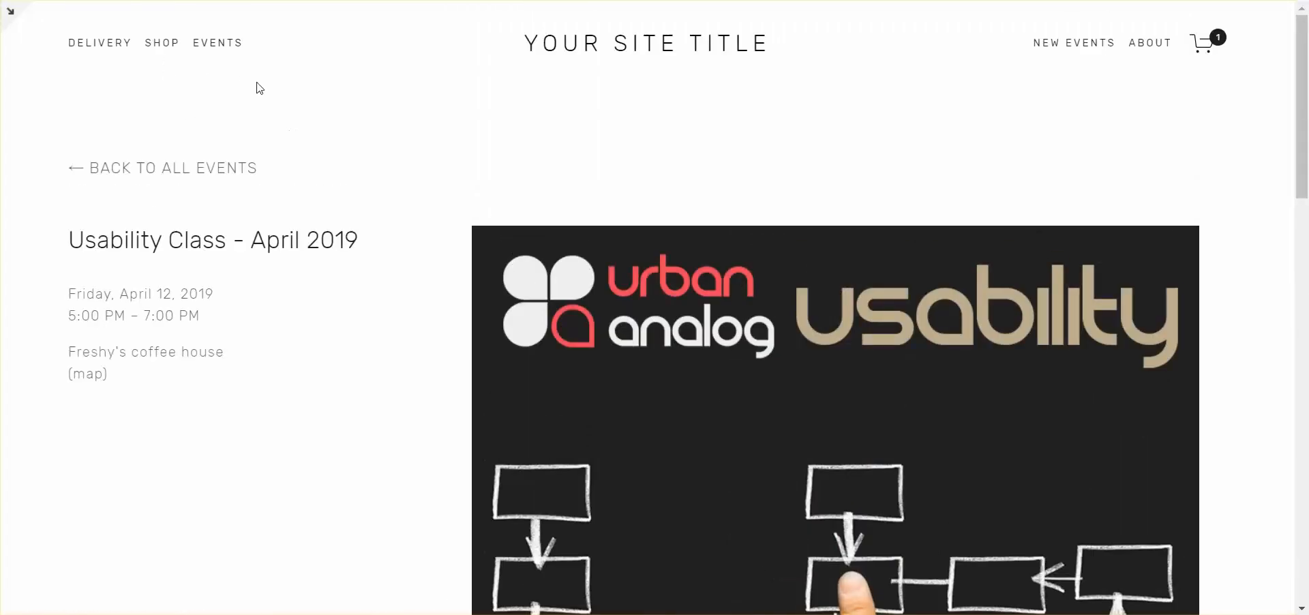
Go to the site's home page and open the Press section with the Featured summary block for editing.
click(590, 50)
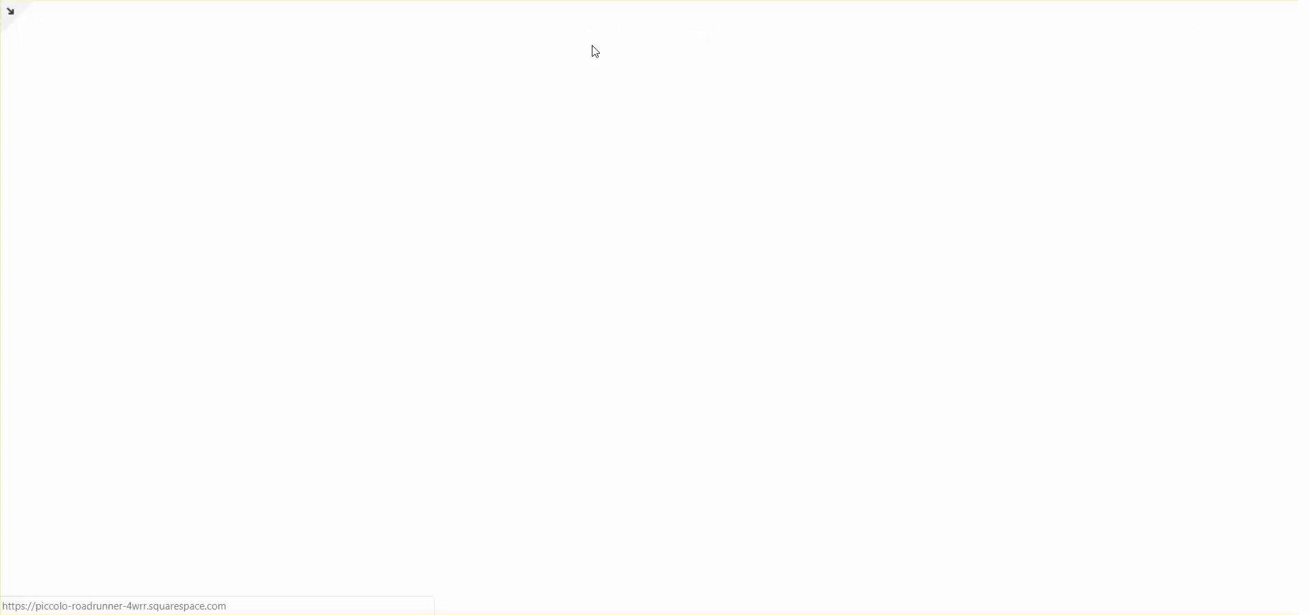
scroll(750, 233, down, 15)
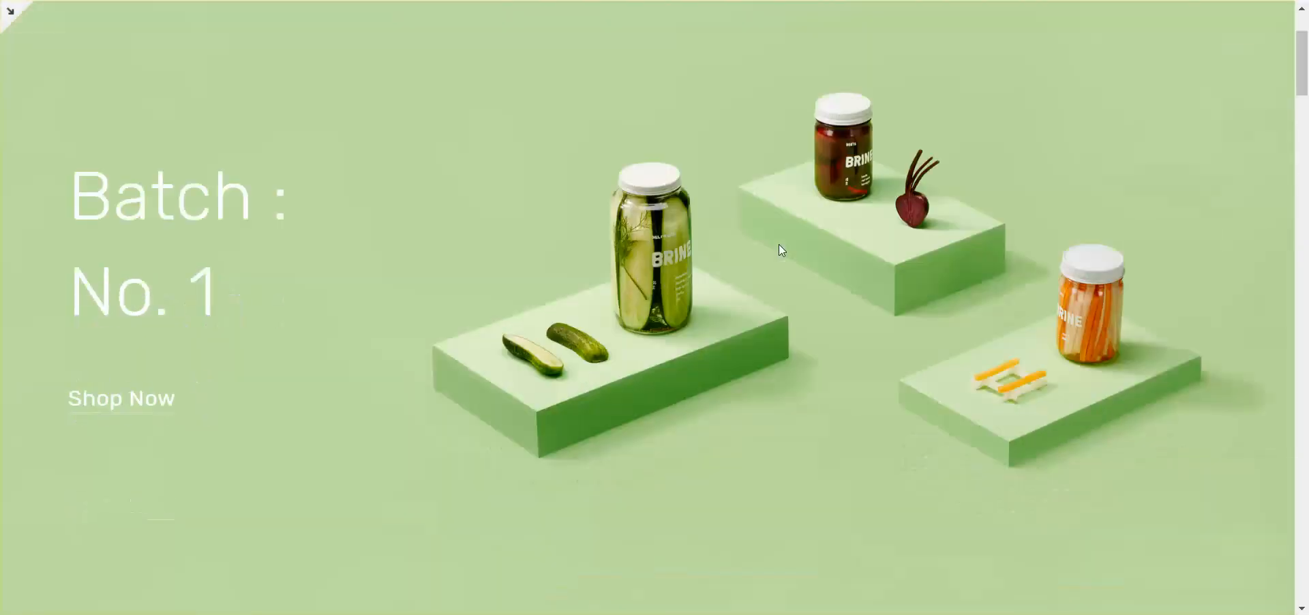
scroll(801, 259, down, 15)
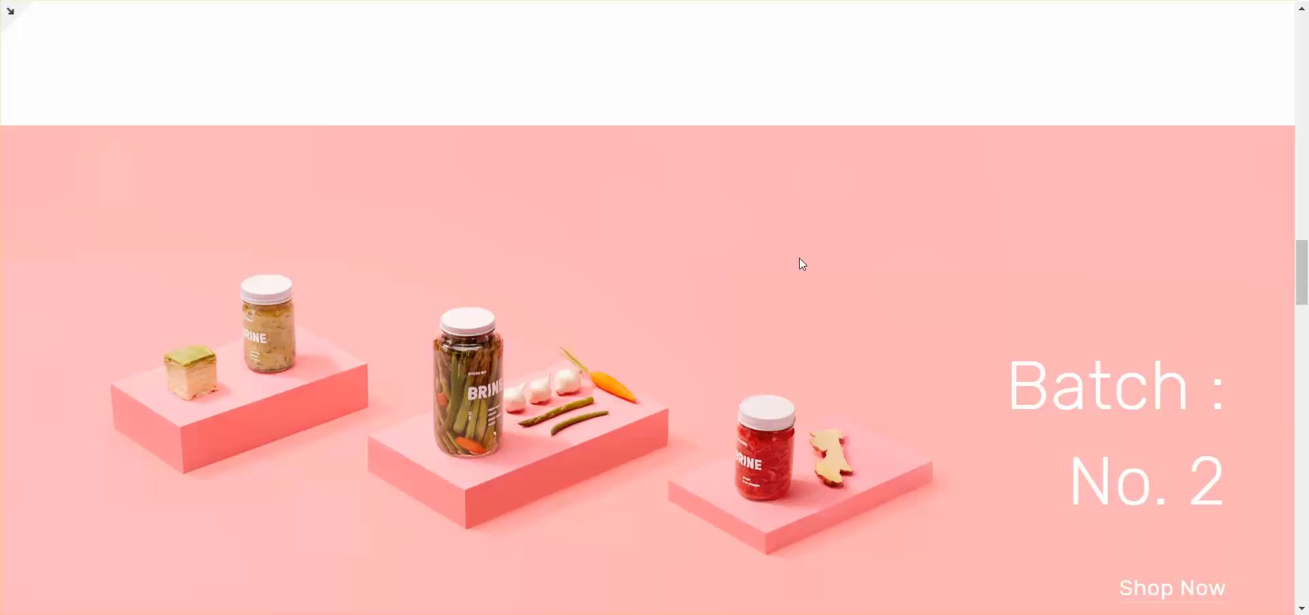
scroll(800, 258, down, 1)
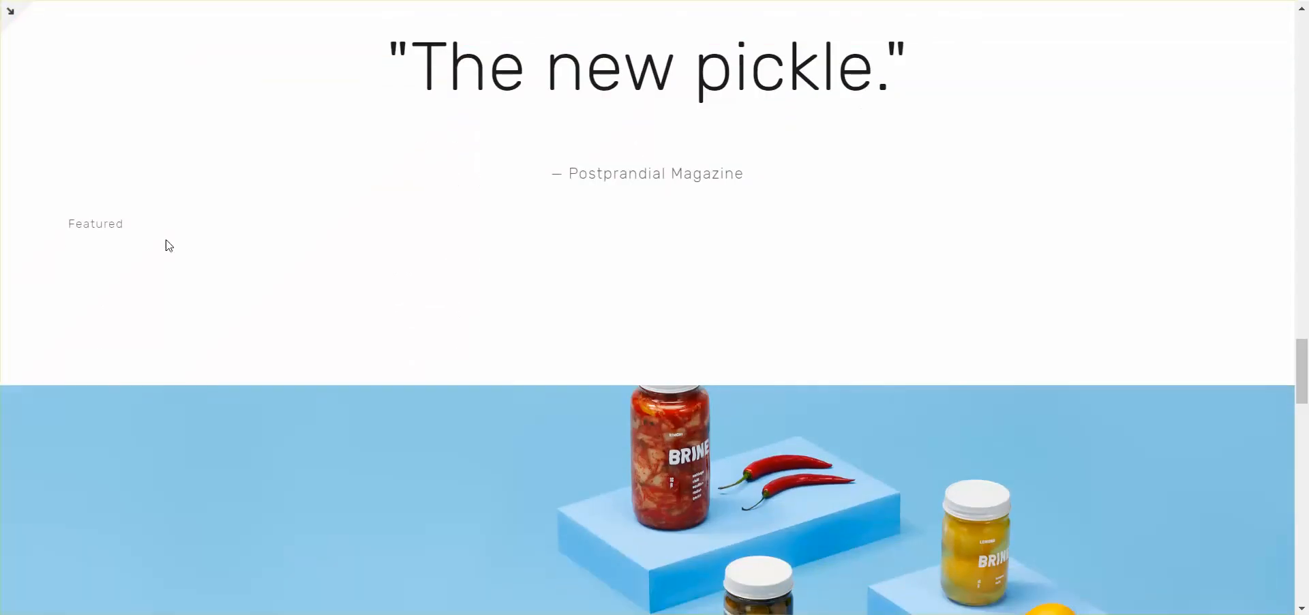
click(13, 15)
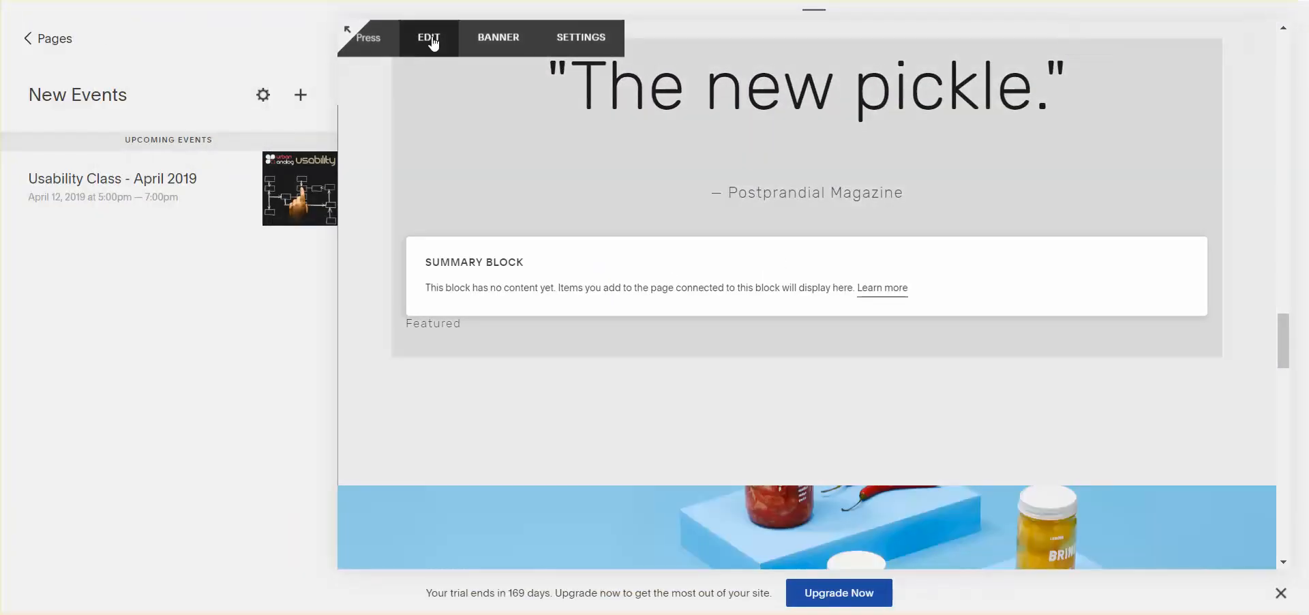
click(429, 38)
Switch the Featured summary block's source page to New Events and save the Press section.
mouse_move(356, 284)
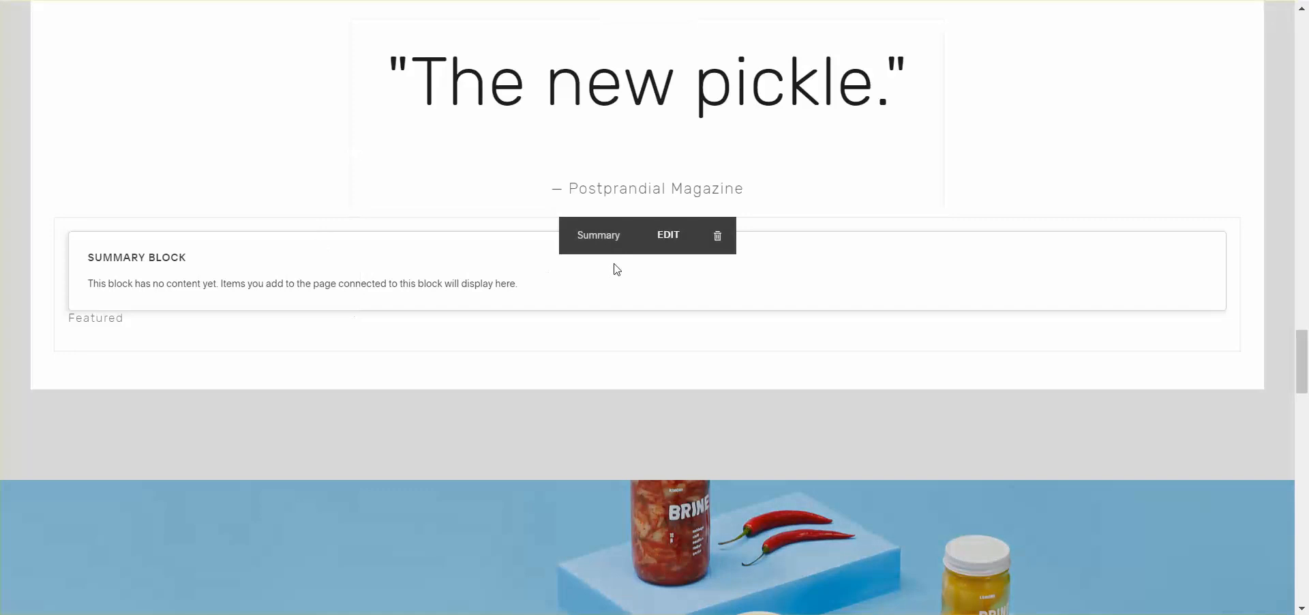
click(664, 242)
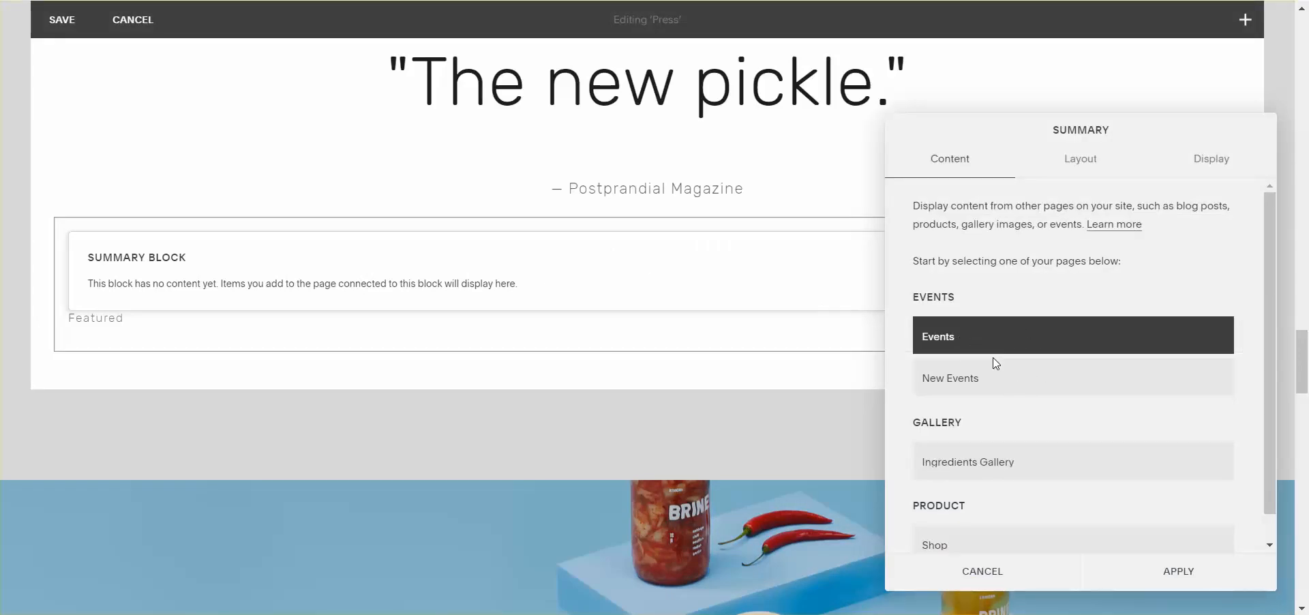
click(1001, 378)
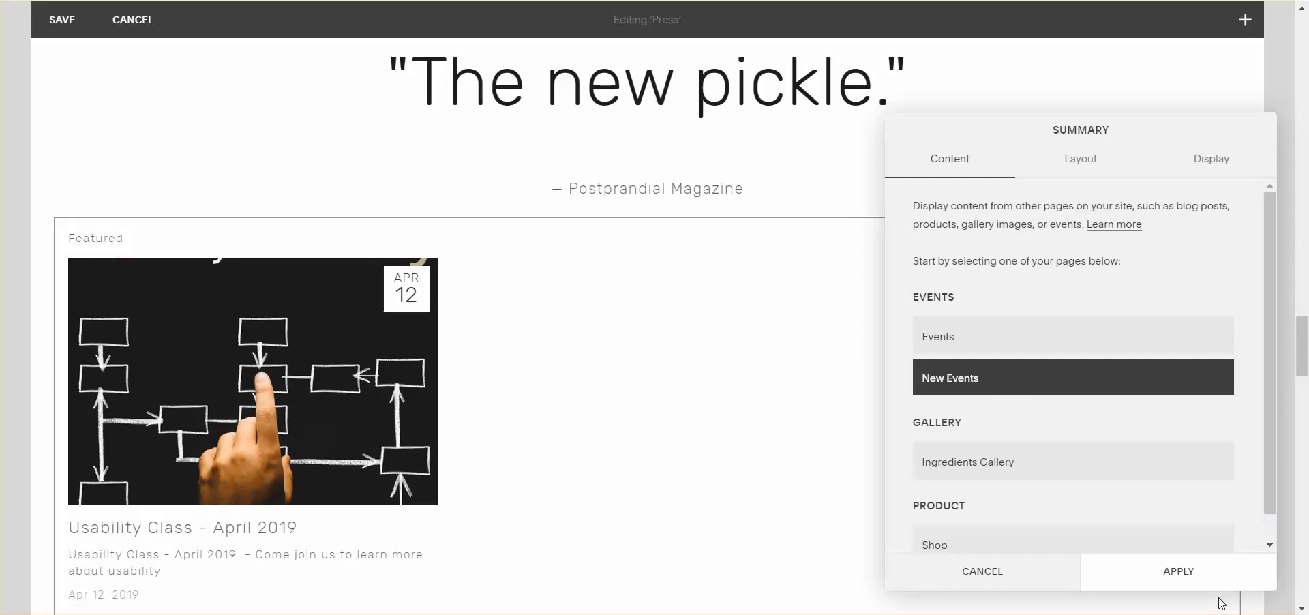
click(1178, 571)
scroll(478, 341, down, 3)
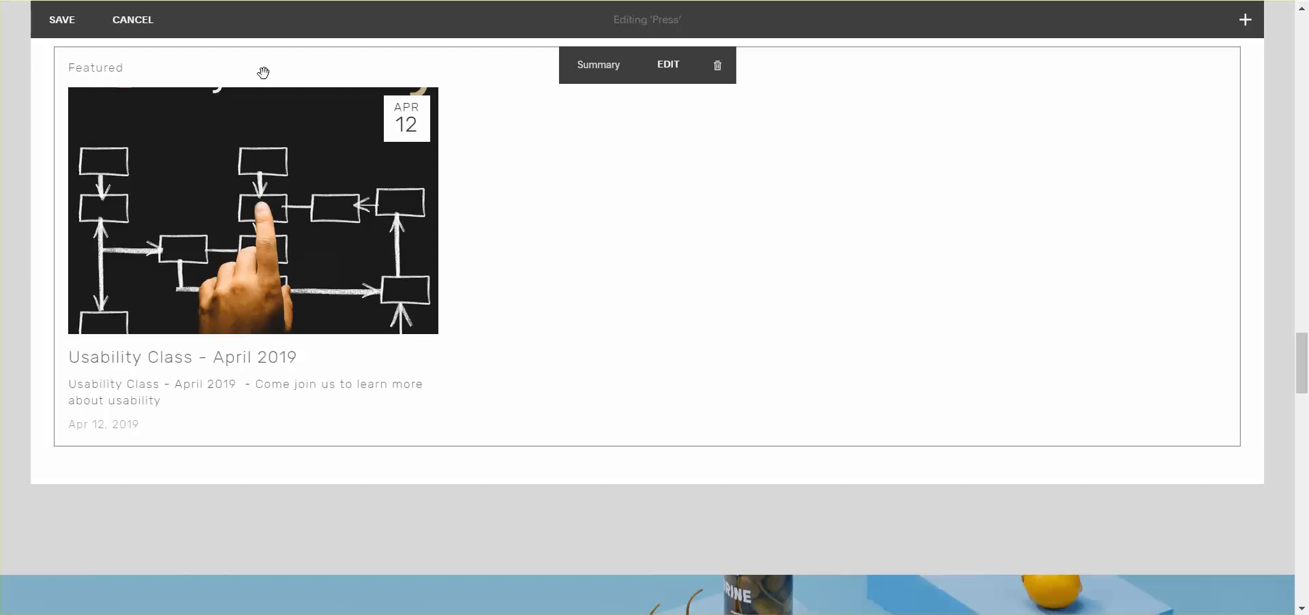
click(71, 19)
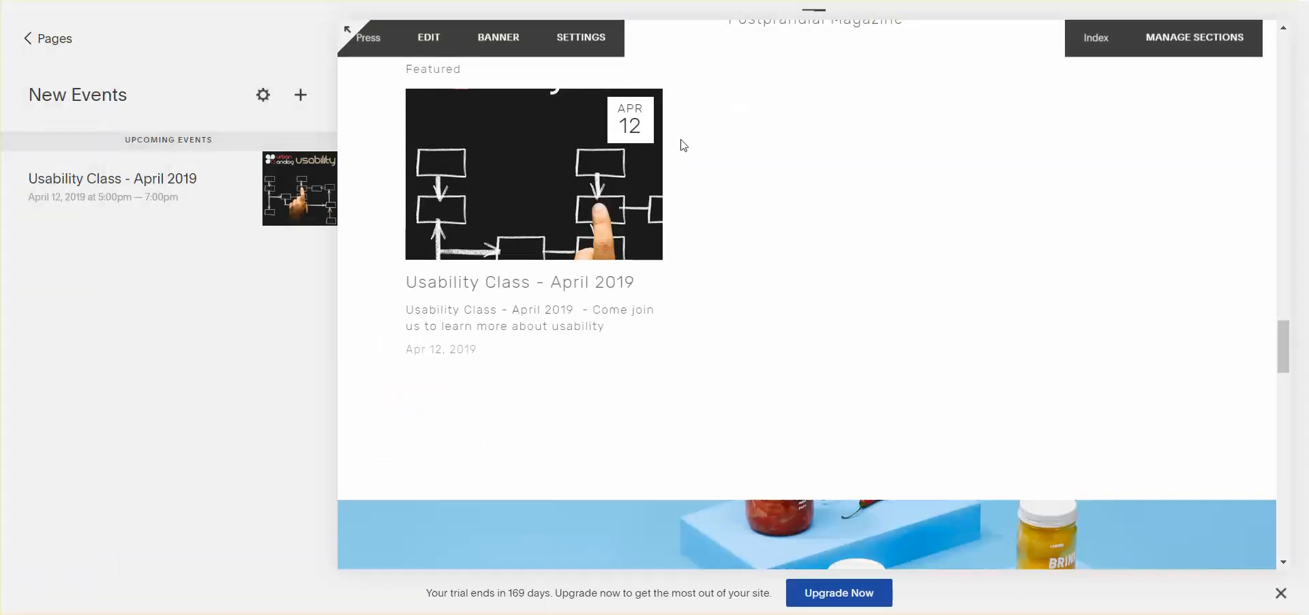
Reopen the Press section's summary block settings and set its layout aspect ratio to 1:1 Square.
scroll(570, 137, up, 1)
click(430, 38)
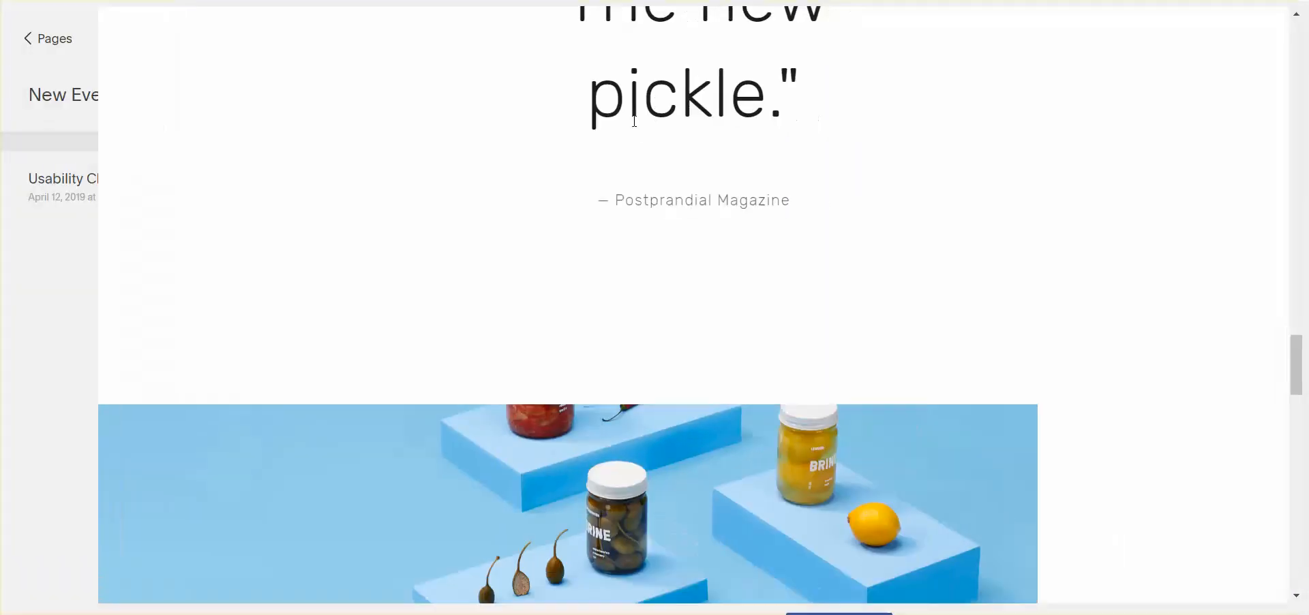
mouse_move(574, 179)
click(667, 154)
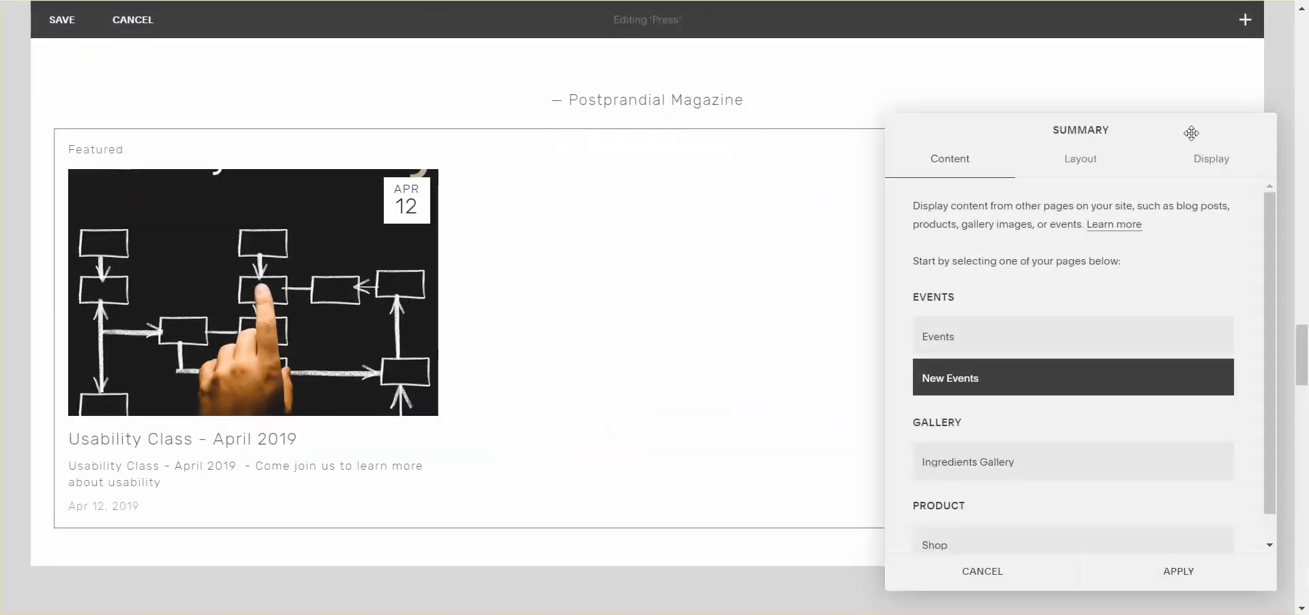
click(1093, 161)
scroll(1068, 382, down, 2)
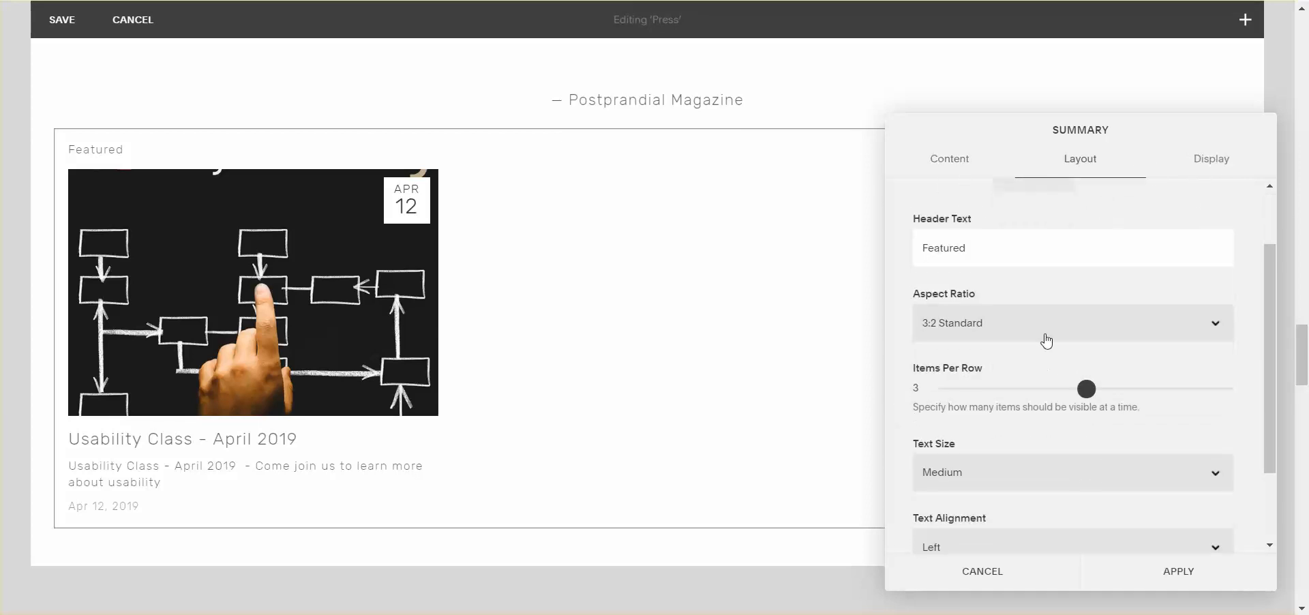
click(1046, 331)
click(1043, 365)
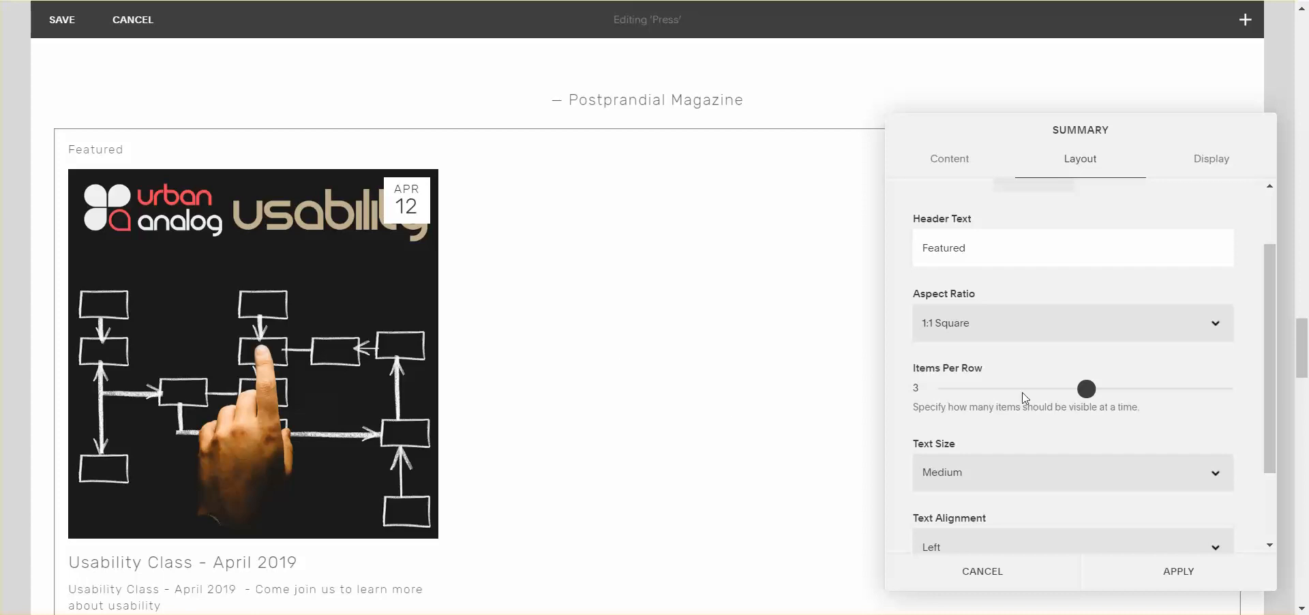
Set the summary block to one item per row and apply the layout settings.
drag(1084, 391, 614, 362)
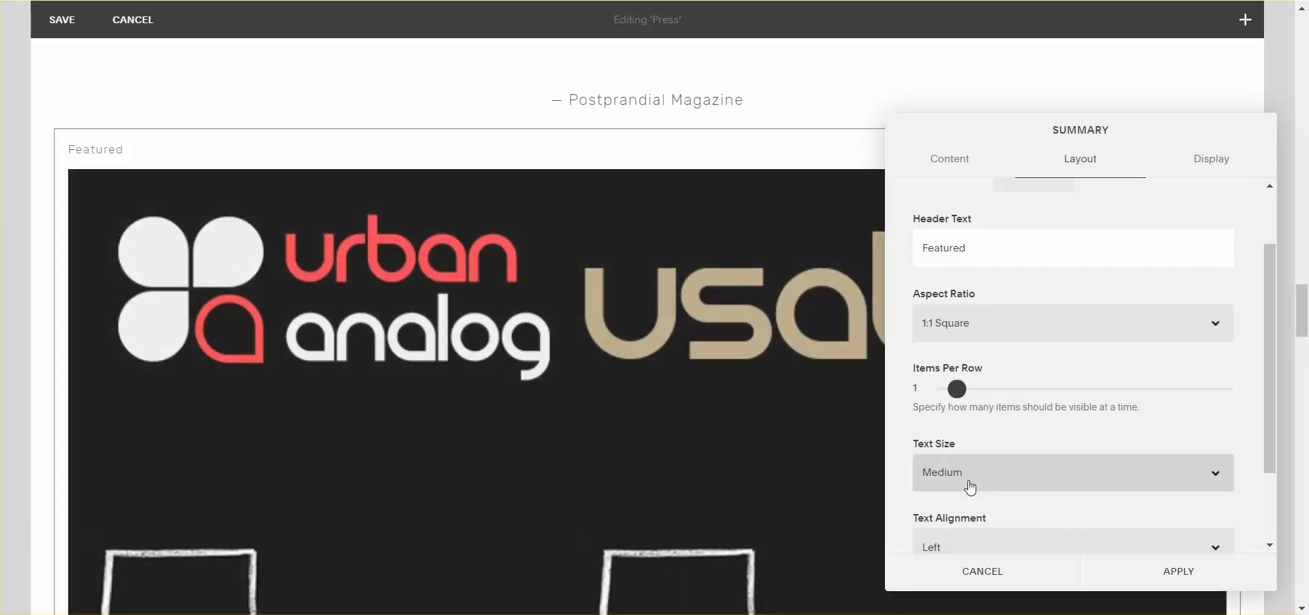
scroll(1001, 469, down, 1)
scroll(1073, 427, up, 3)
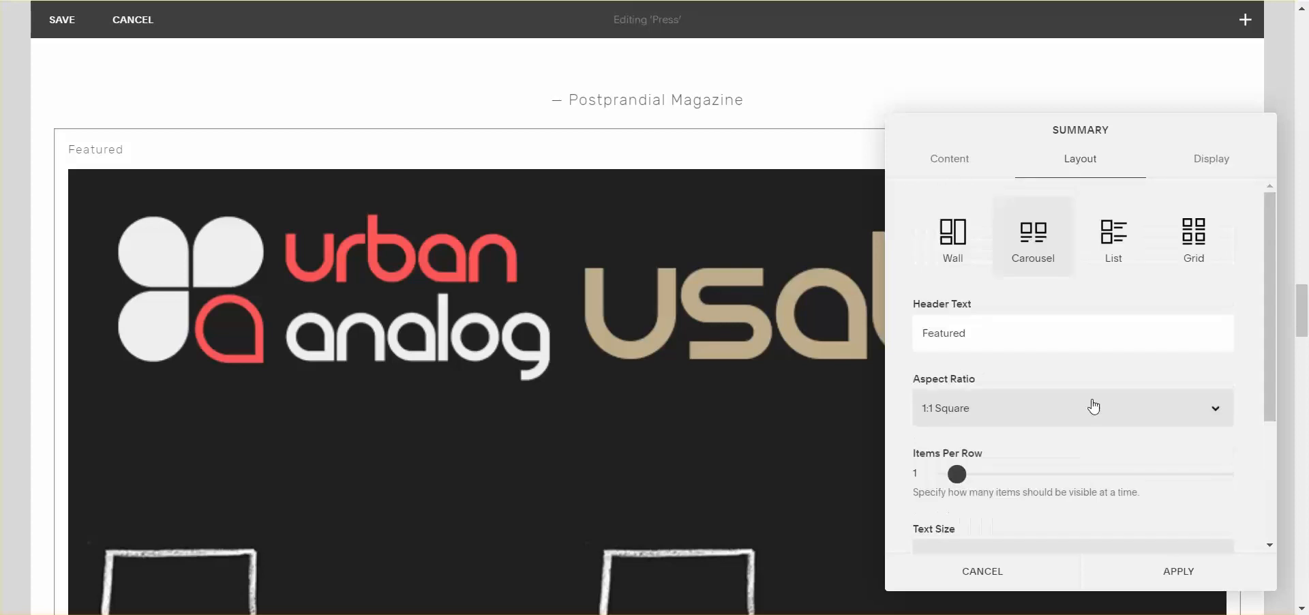
click(1187, 571)
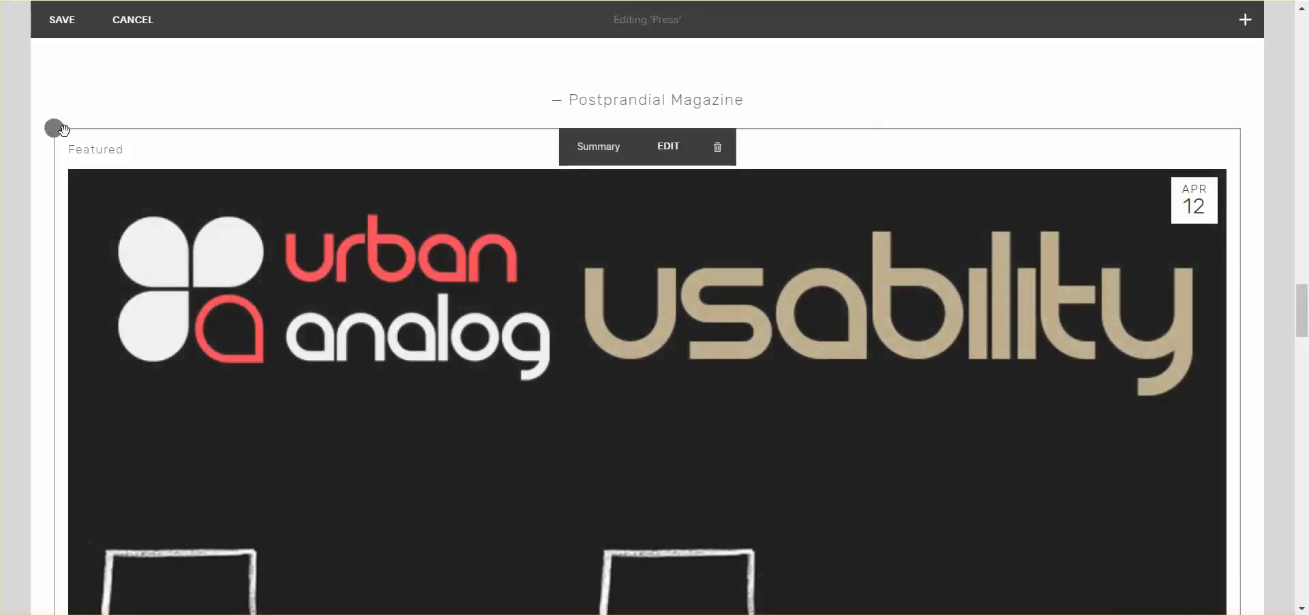
Add a text block reading "Something about class" and arrange it in a column to the left of the quote and summary block.
click(60, 127)
click(102, 125)
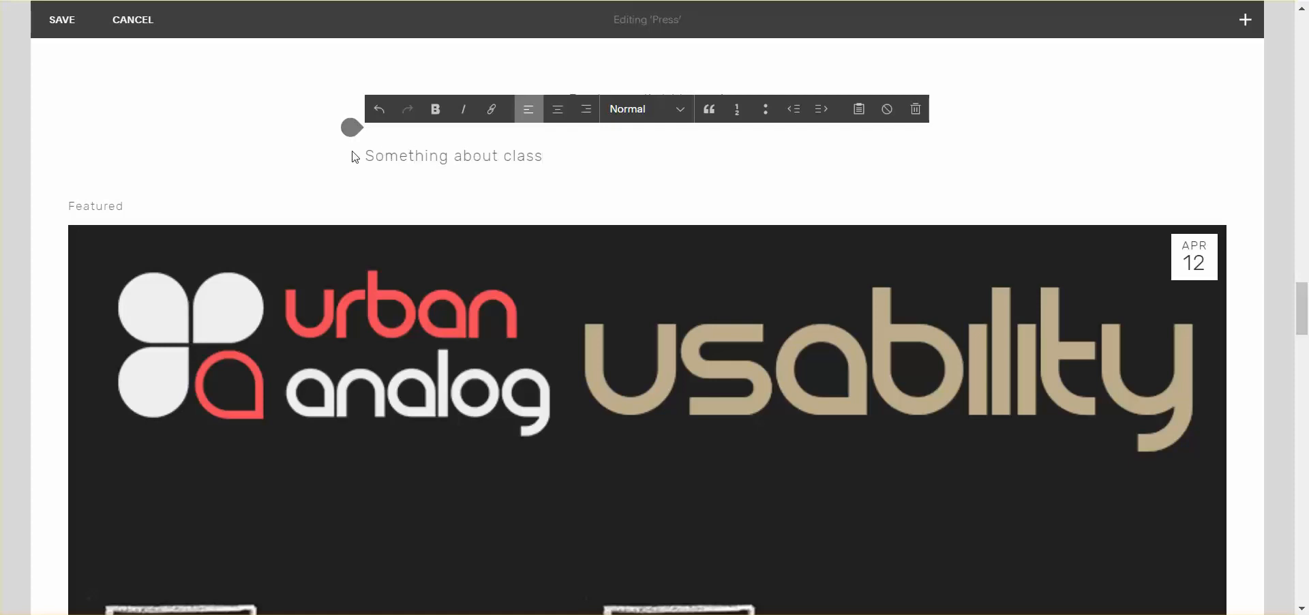
click(230, 74)
drag(174, 140, 848, 132)
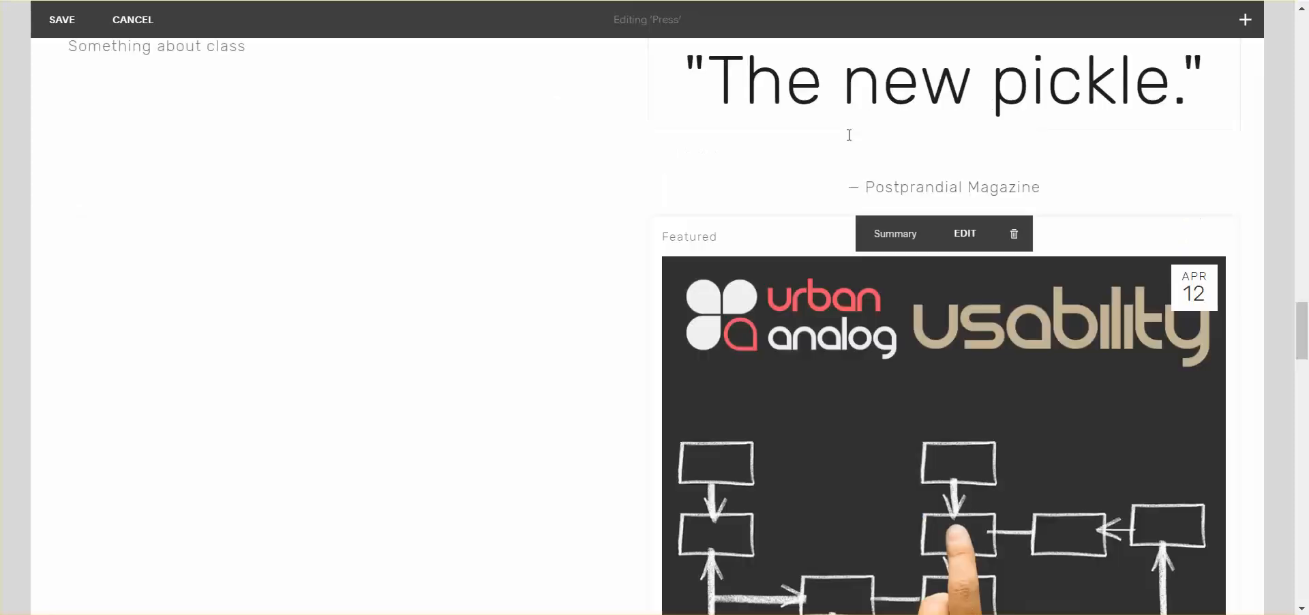
Replace the quote heading above the summary block with "Education Classes".
scroll(771, 216, up, 2)
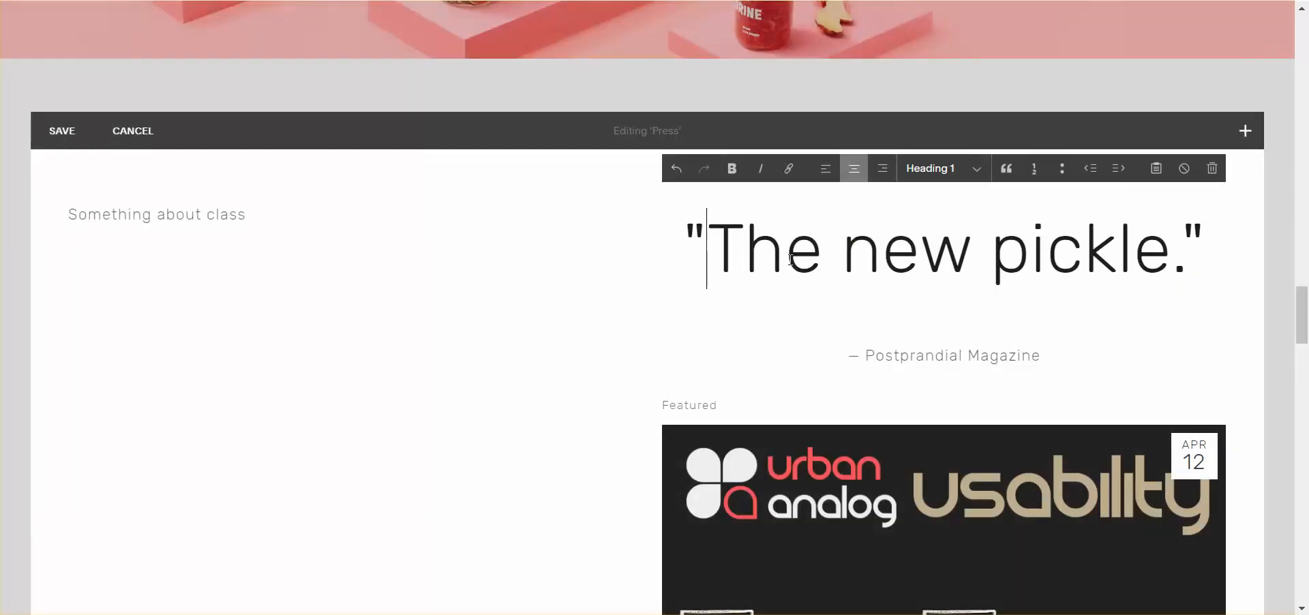
key(Home)
key(ctrl+shift+Right)
key(ctrl+shift+Right)
key(ctrl+shift+Right)
key(ctrl+shift+Right)
text(E)
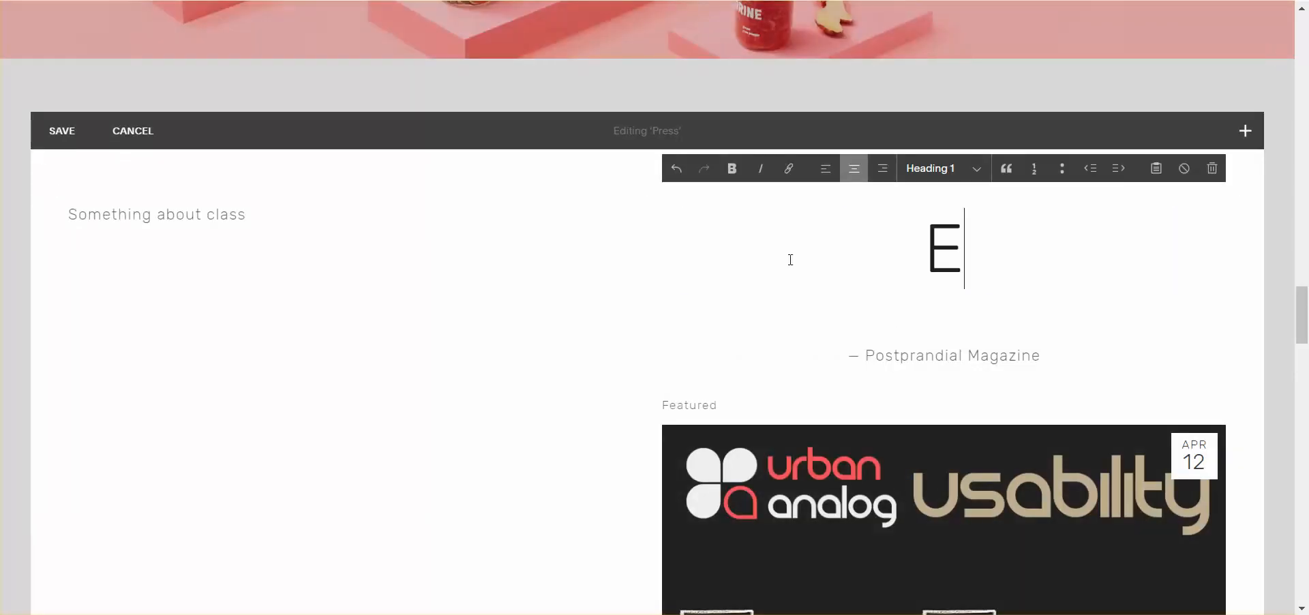
text(ducation)
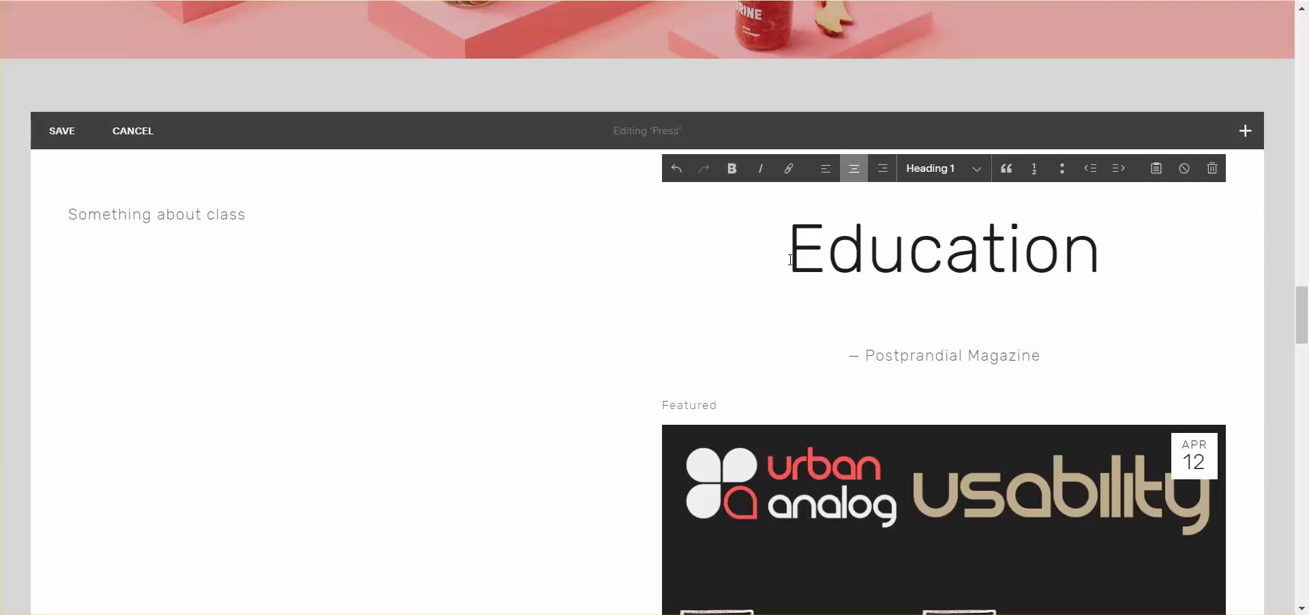
text( Classes)
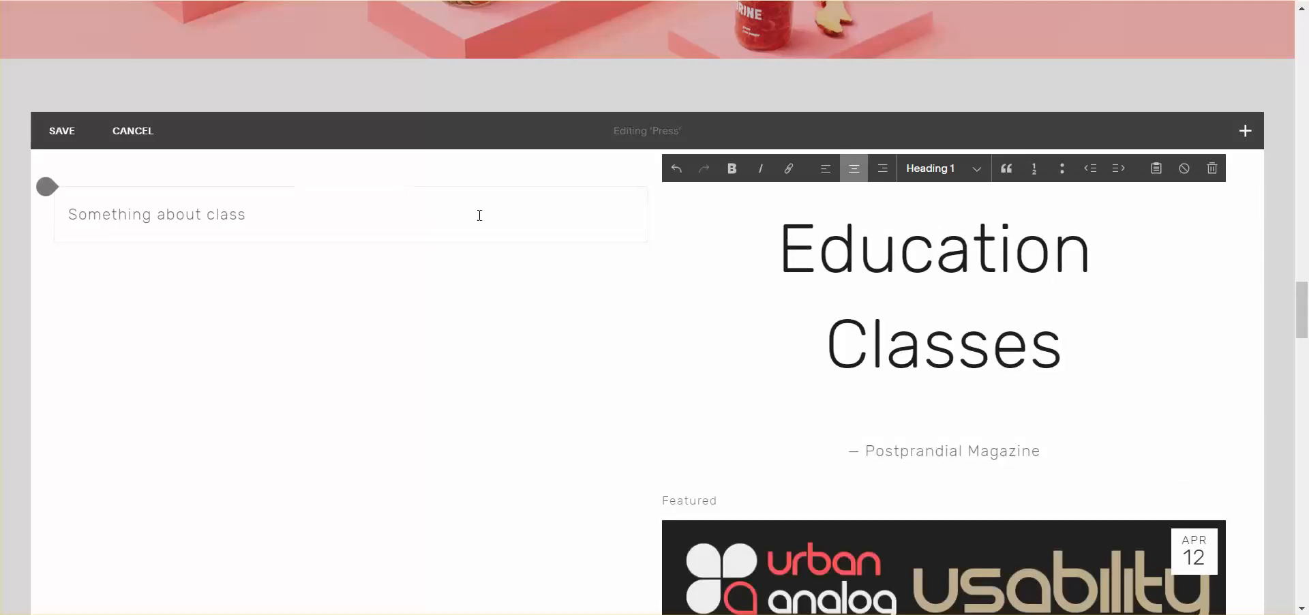
Move the Education Classes text block into the left column, above "Something about class".
mouse_move(932, 527)
click(540, 305)
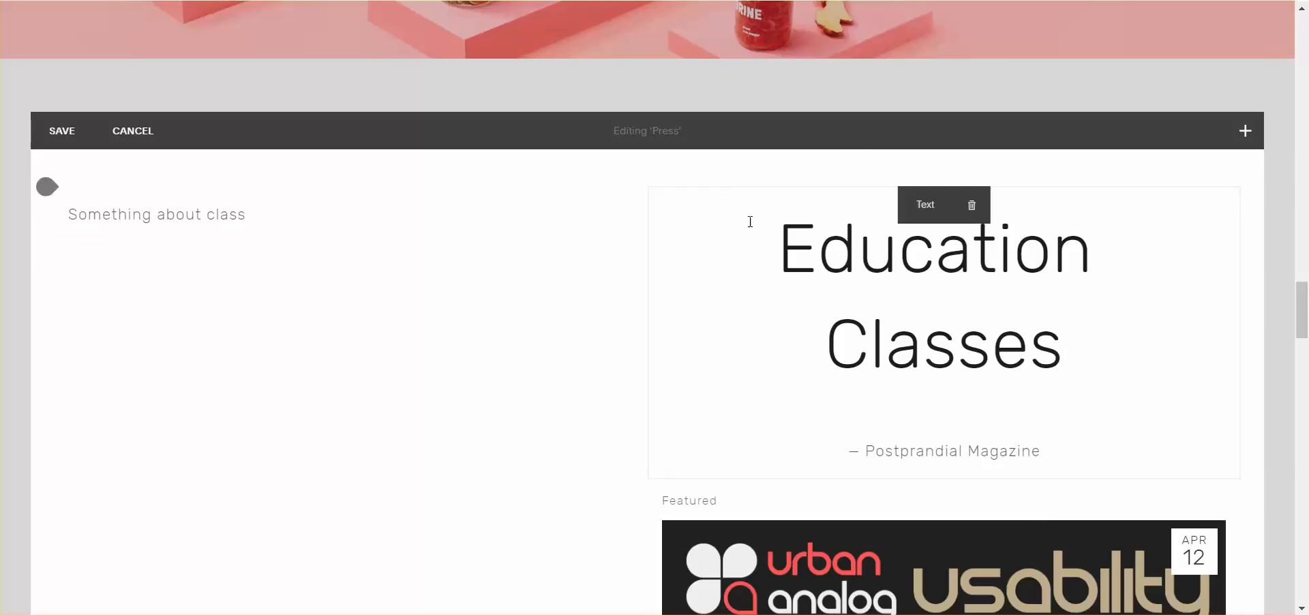
drag(746, 193, 132, 186)
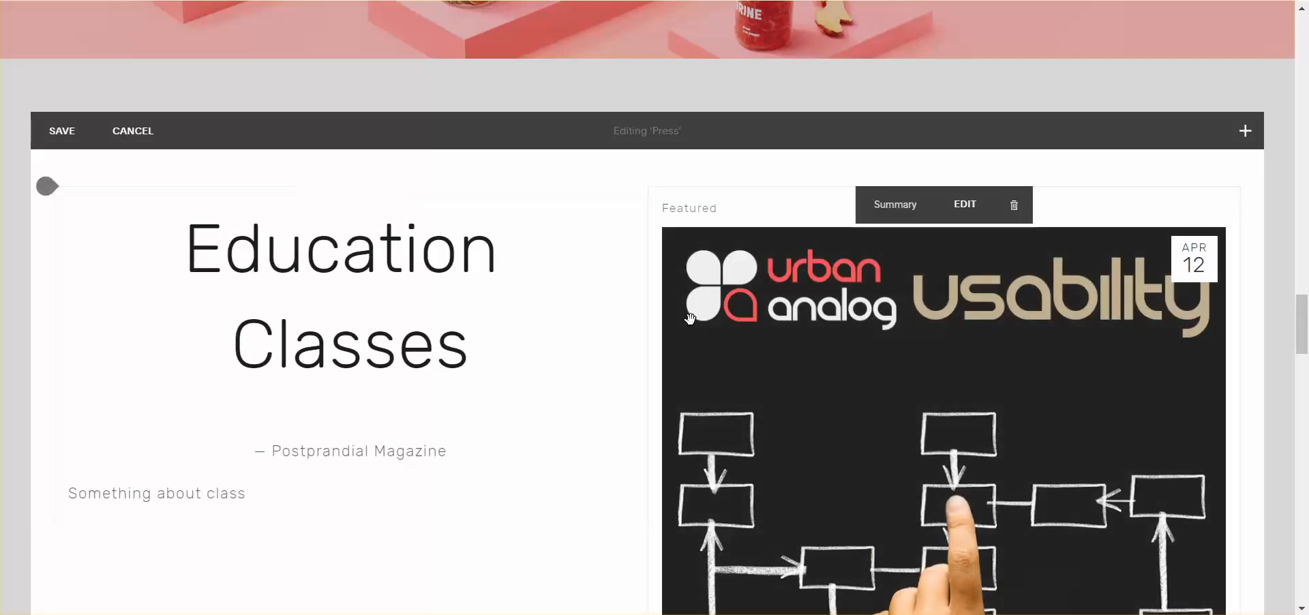